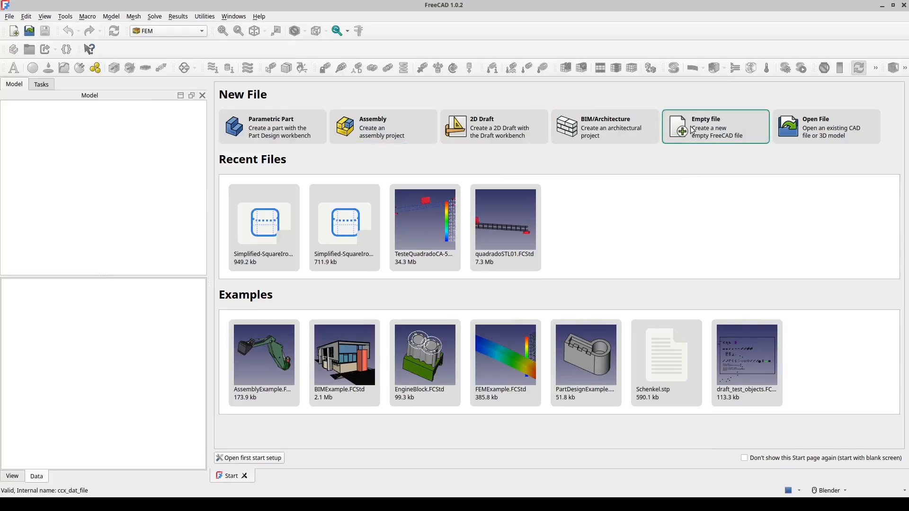
# - Create an empty document and load Complex-SquareIronFrame380x20x10cm.glb from the Coluna quadrada/final/IronFrameSimulation folder
pyautogui.click(690, 126)
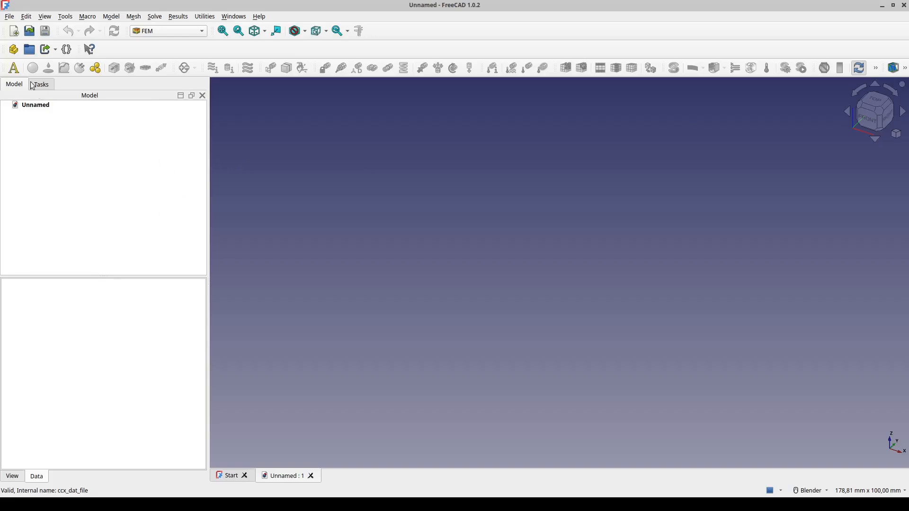
pyautogui.click(10, 16)
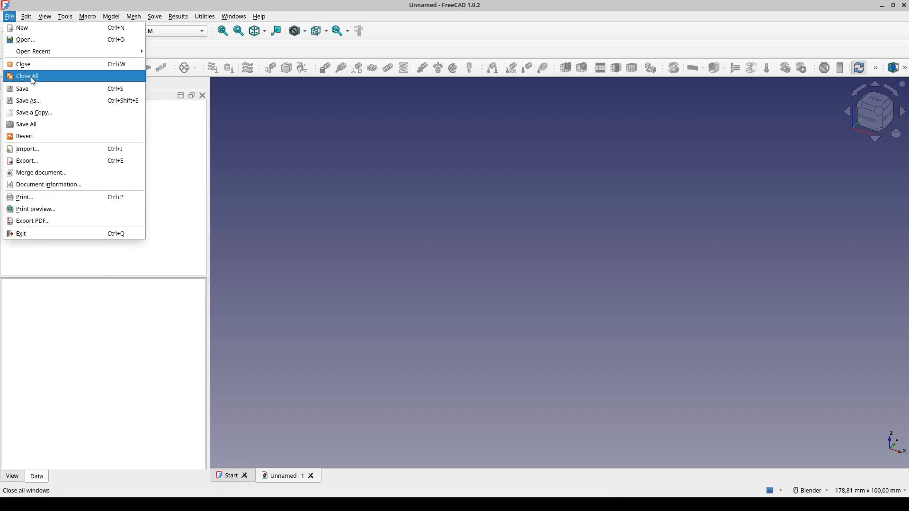
pyautogui.click(31, 37)
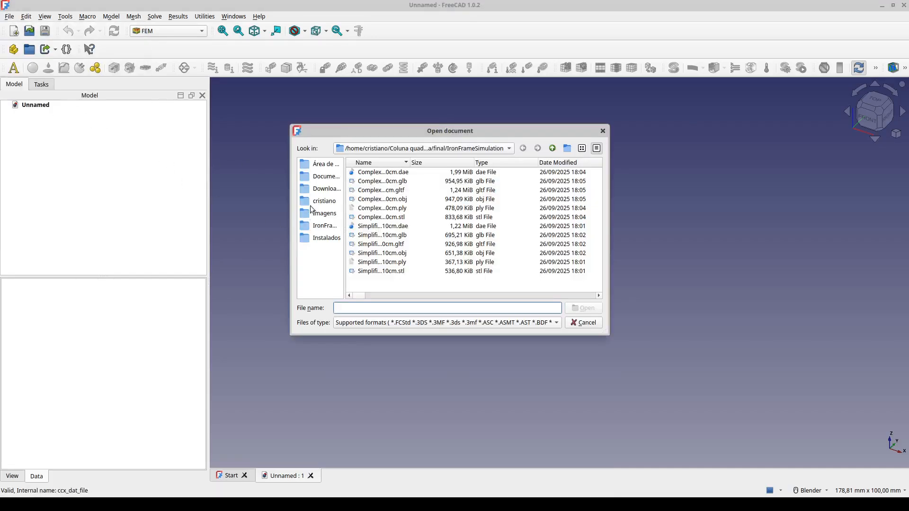
pyautogui.click(325, 201)
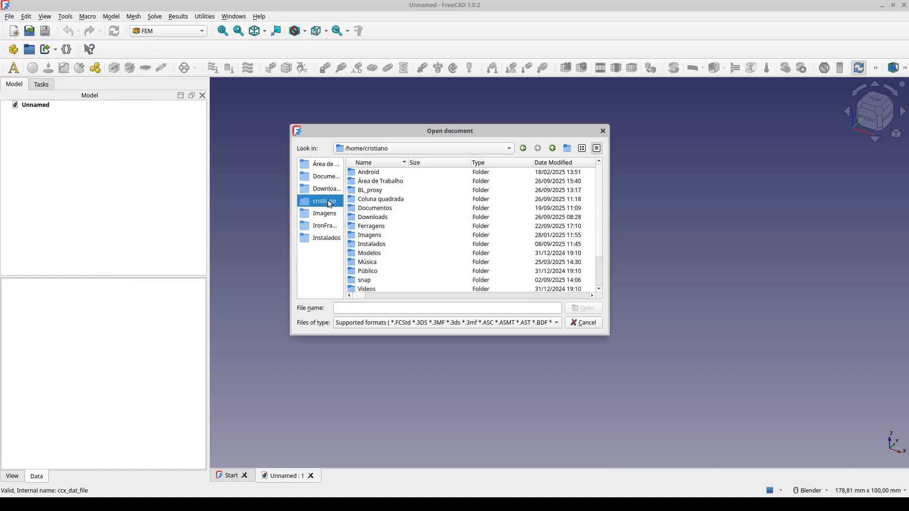
pyautogui.doubleClick(390, 199)
pyautogui.doubleClick(374, 173)
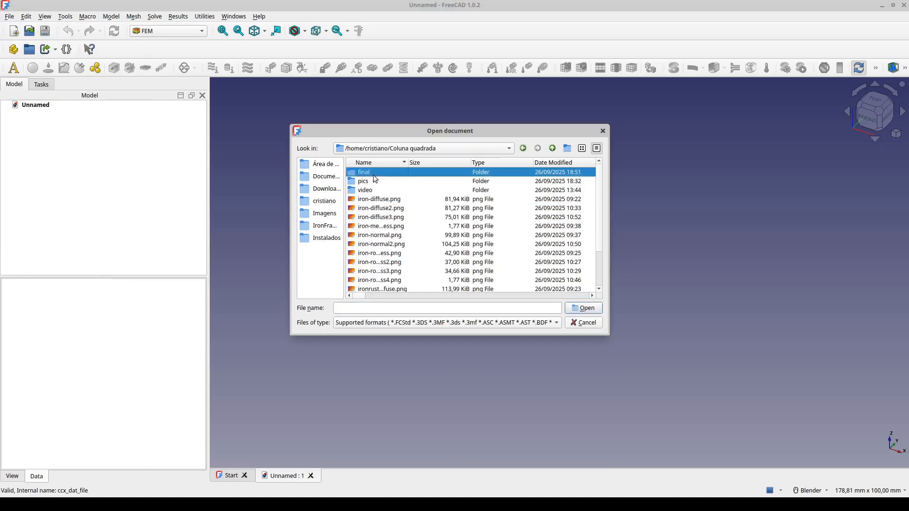
pyautogui.click(377, 182)
pyautogui.doubleClick(379, 185)
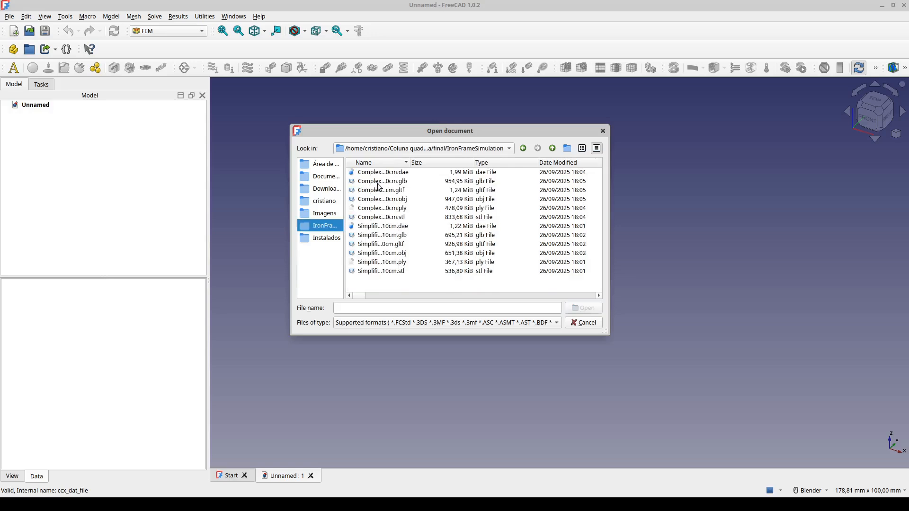
pyautogui.moveTo(605, 203); pyautogui.dragTo(818, 202)
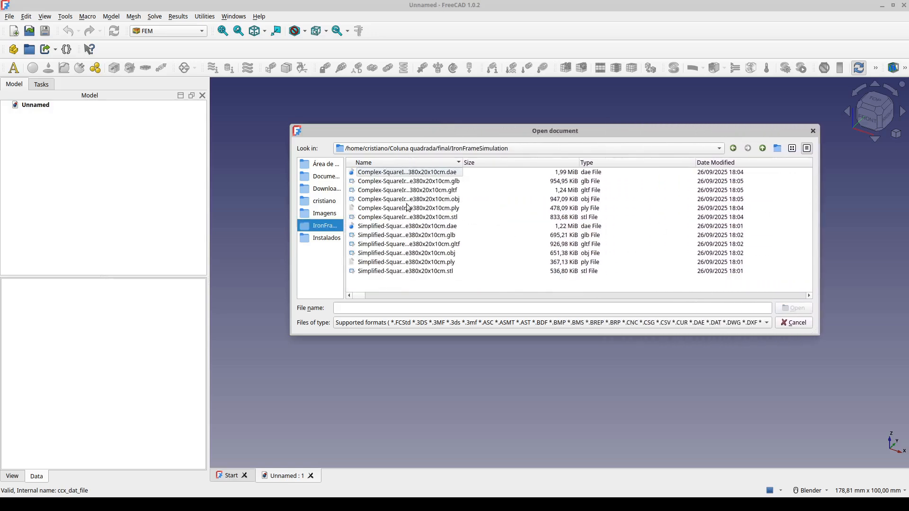
pyautogui.click(413, 182)
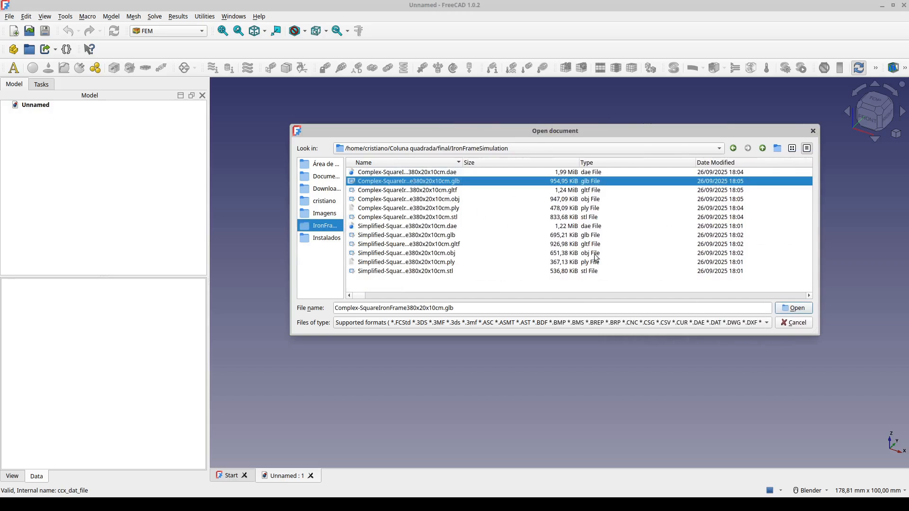
pyautogui.click(804, 308)
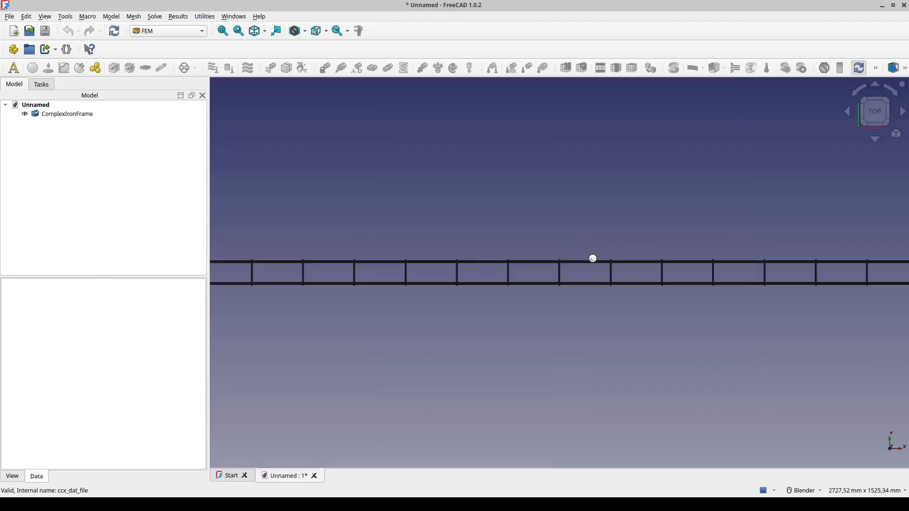
# - Inspect the imported iron frame's longitudinal bars and stirrup joints from several angles
pyautogui.scroll(4, 425, 279)
pyautogui.scroll(5, 424, 276)
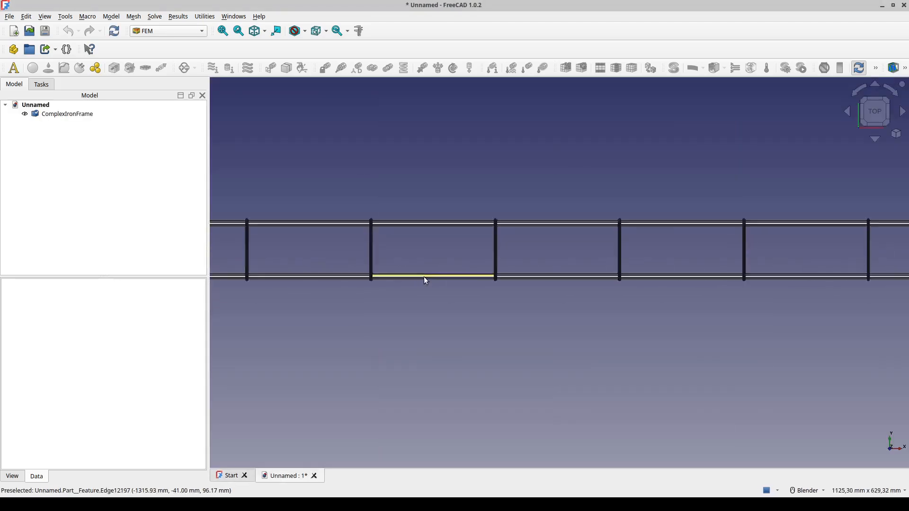
pyautogui.moveTo(397, 256); pyautogui.dragTo(410, 183, button='middle')
pyautogui.click(869, 129)
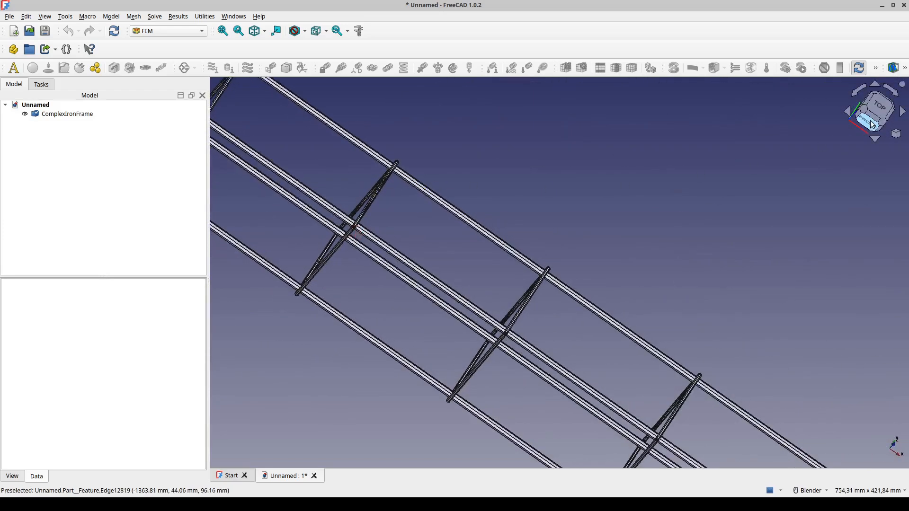
pyautogui.moveTo(412, 260); pyautogui.dragTo(497, 298, button='middle')
pyautogui.scroll(7, 496, 275)
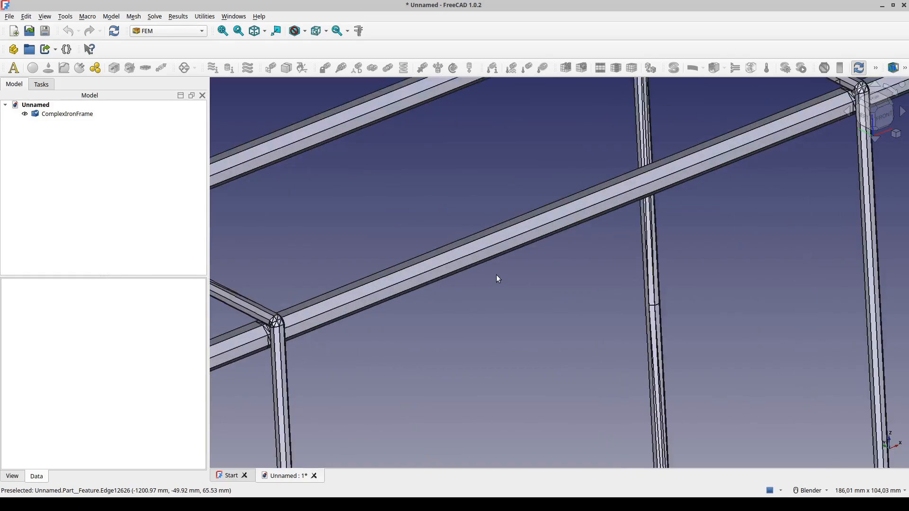
pyautogui.scroll(-2, 496, 275)
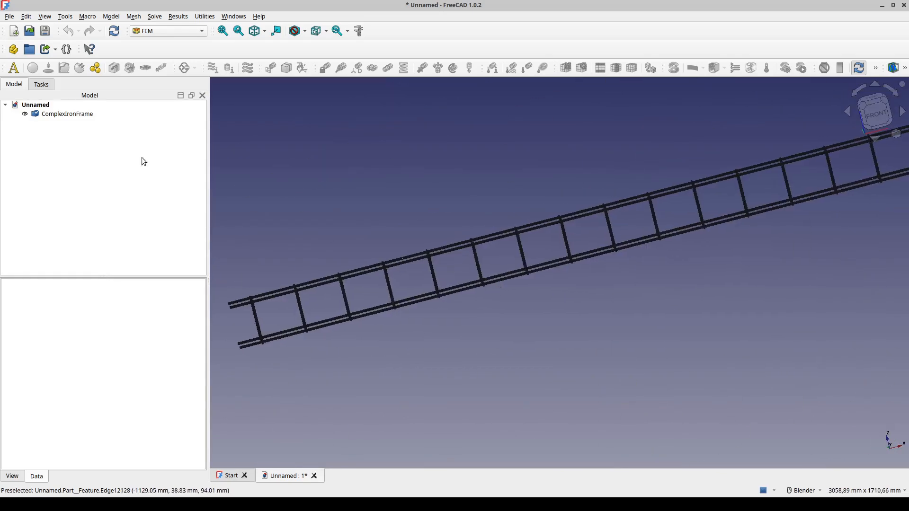
# - Create a FEM analysis container for the ComplexIronFrame model
pyautogui.click(54, 115)
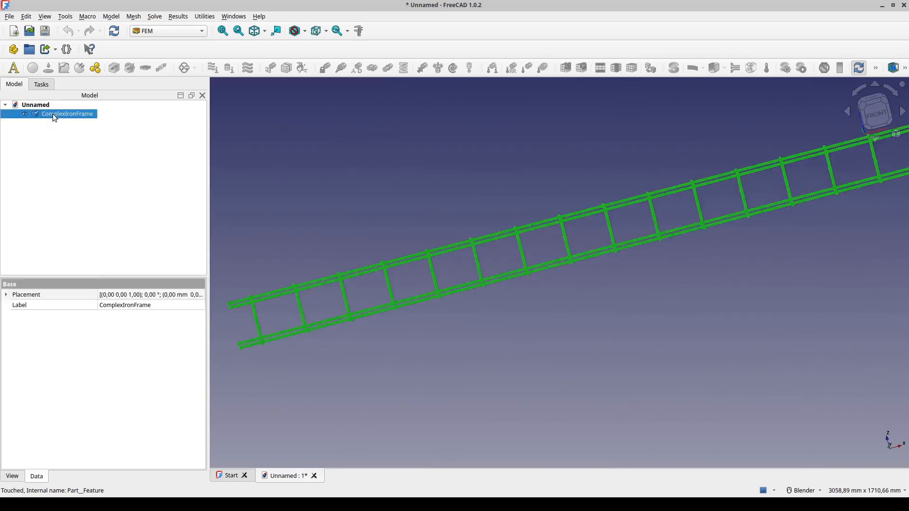
pyautogui.click(14, 68)
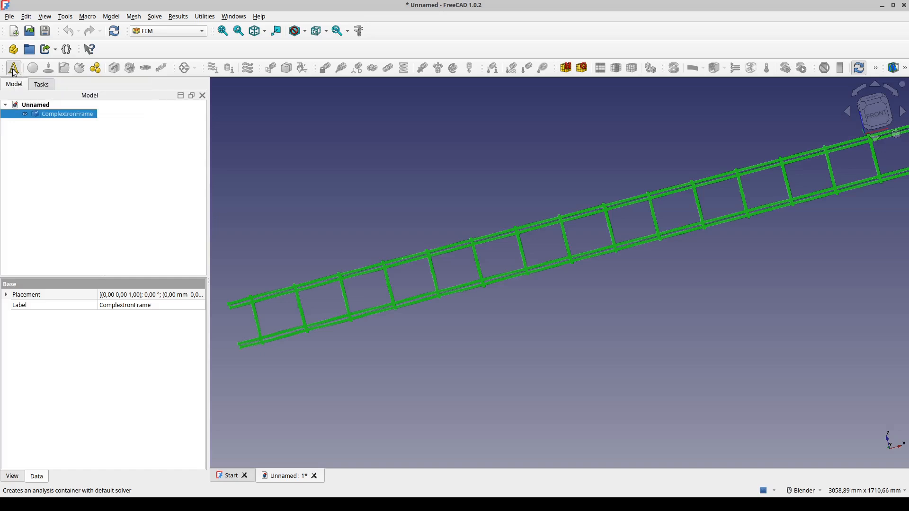
pyautogui.click(174, 29)
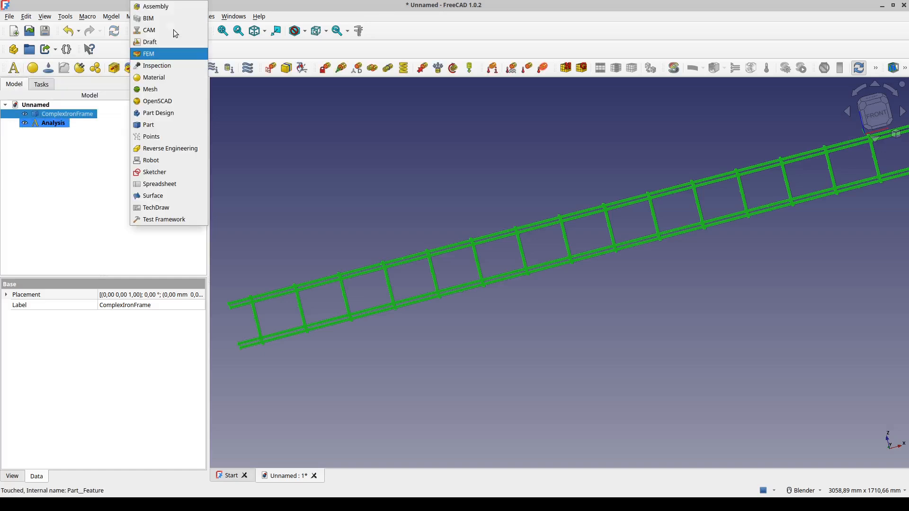
pyautogui.click(183, 54)
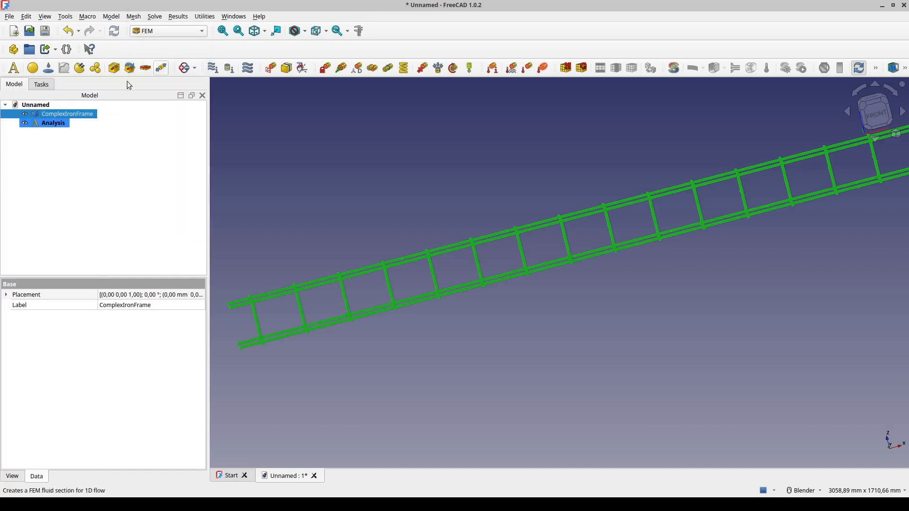
# - Assign the Iron-Generic solid material to the analysis, covering the whole frame
pyautogui.click(62, 125)
pyautogui.click(32, 67)
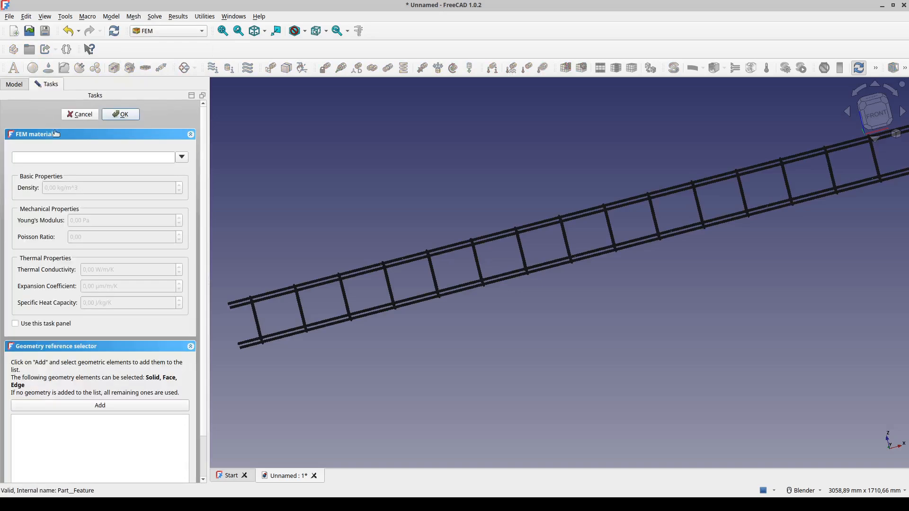
pyautogui.click(182, 159)
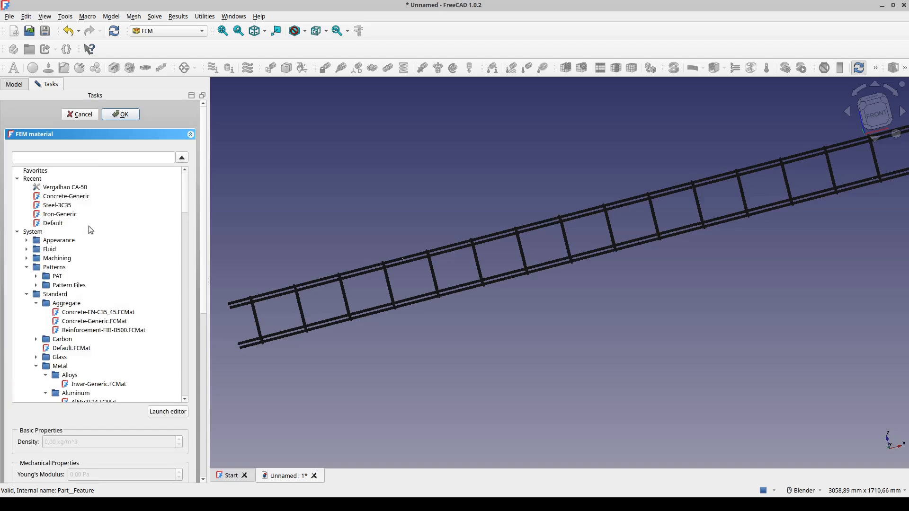
pyautogui.scroll(-3, 95, 277)
pyautogui.scroll(-2, 94, 276)
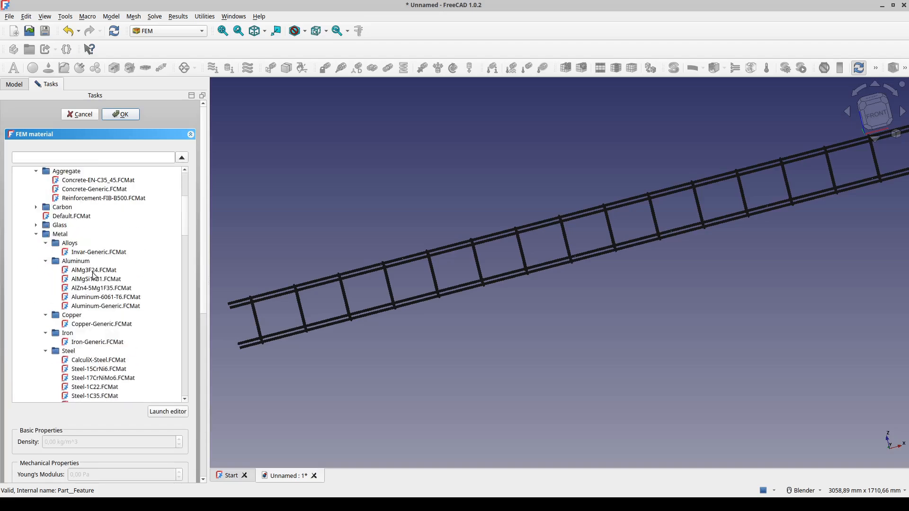
pyautogui.scroll(-5, 93, 275)
pyautogui.scroll(5, 91, 257)
pyautogui.scroll(5, 98, 258)
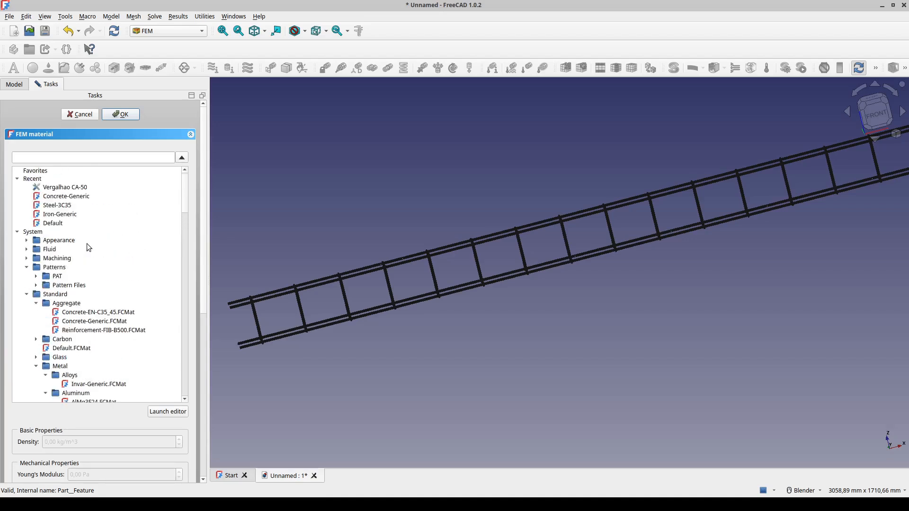
pyautogui.click(70, 214)
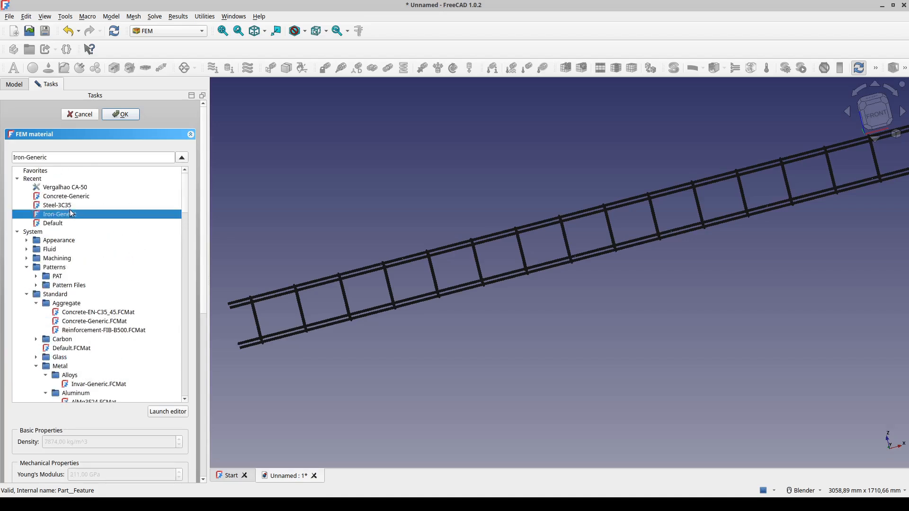
pyautogui.click(126, 115)
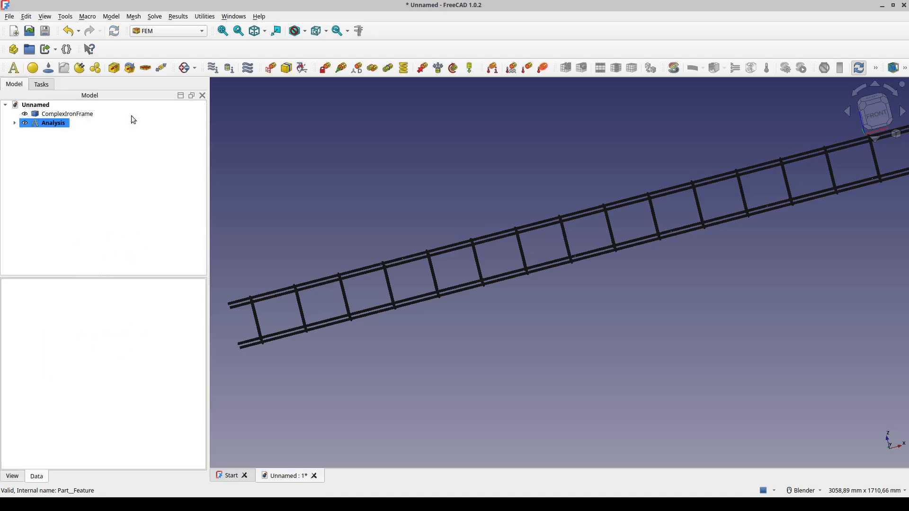
pyautogui.click(15, 123)
# - Apply a fixed constraint to the end face of the front upper longitudinal bar at the frame's negative-X end
pyautogui.click(877, 118)
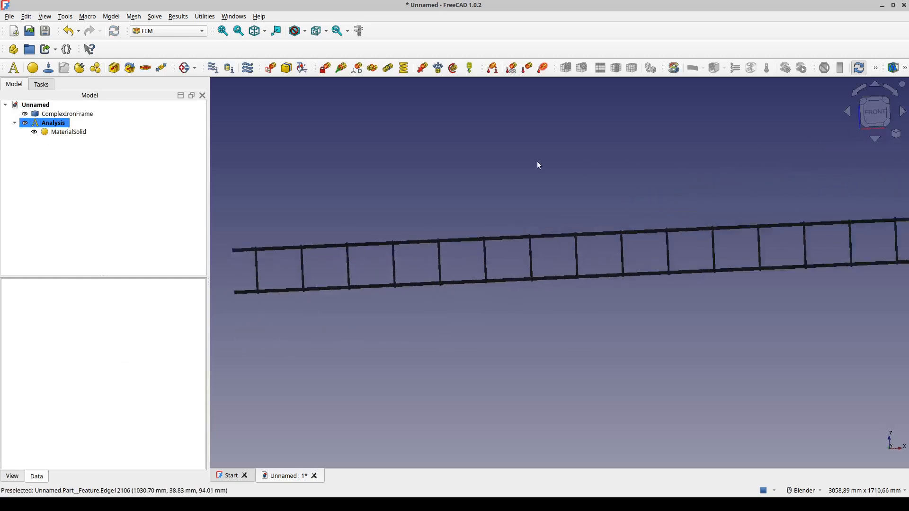
pyautogui.click(81, 132)
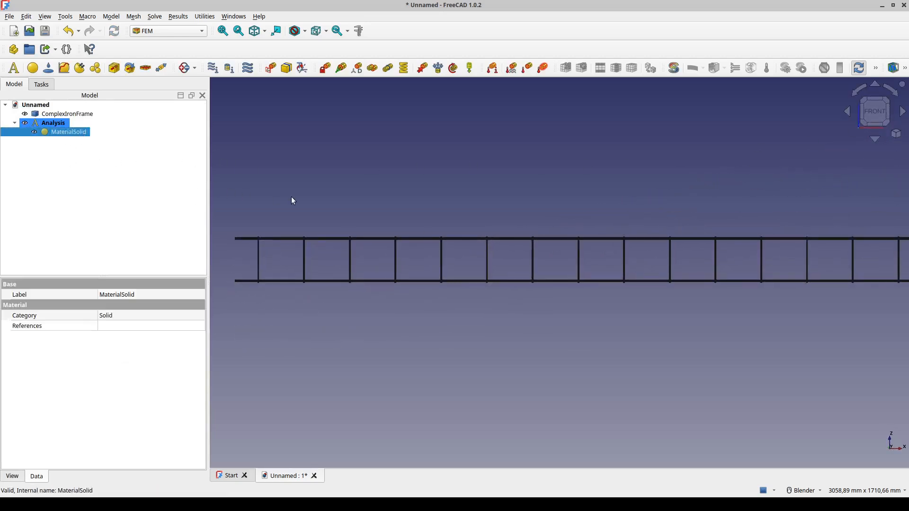
pyautogui.click(324, 68)
pyautogui.moveTo(285, 248); pyautogui.dragTo(560, 251, button='middle')
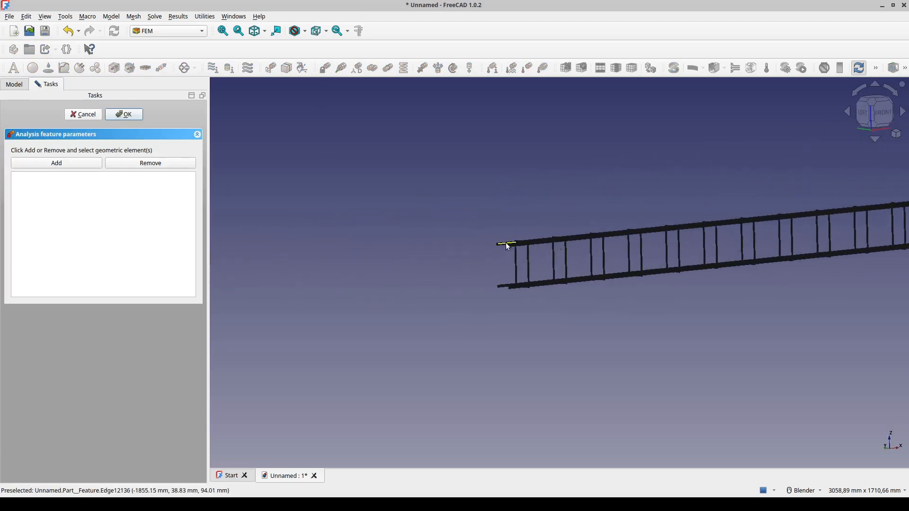
pyautogui.scroll(5, 506, 245)
pyautogui.scroll(5, 507, 245)
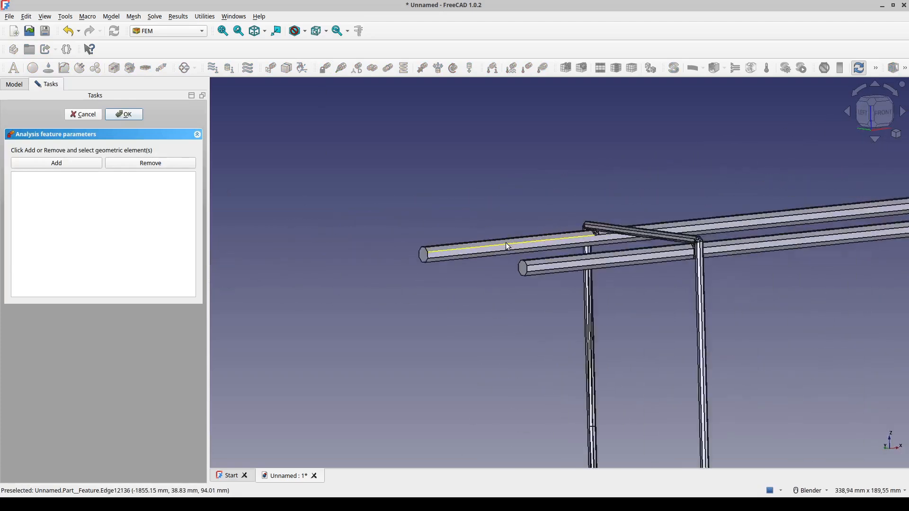
pyautogui.click(527, 273)
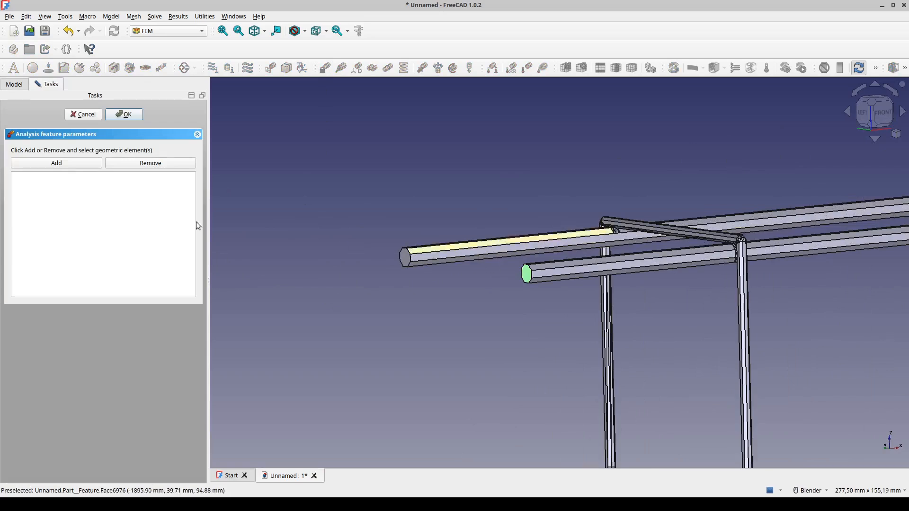
pyautogui.click(69, 163)
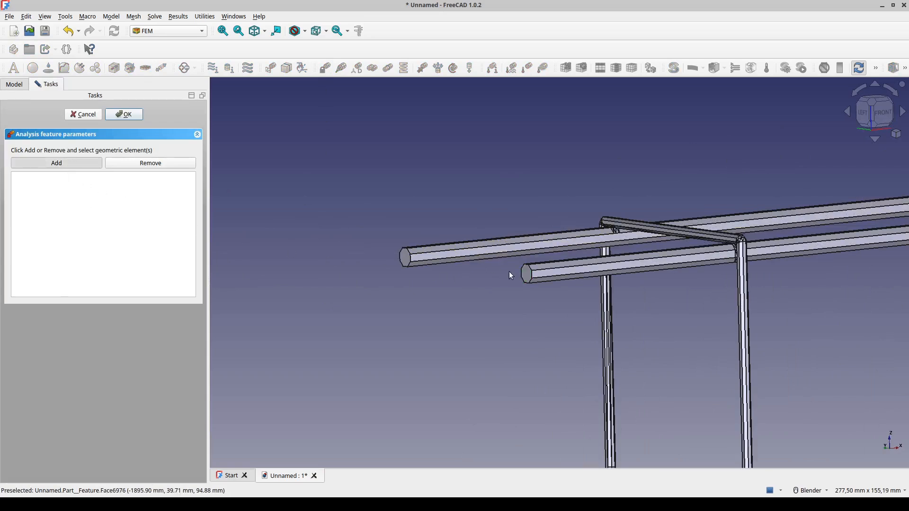
pyautogui.click(526, 274)
pyautogui.scroll(-5, 527, 275)
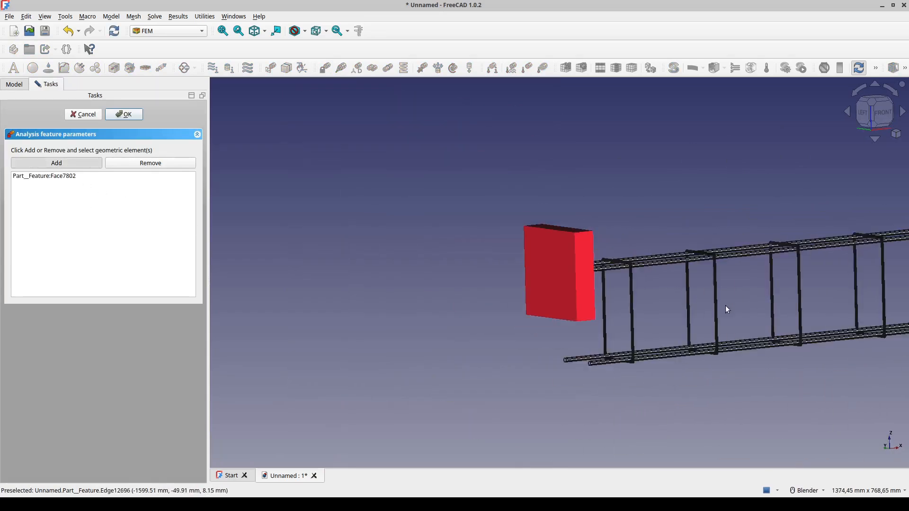
pyautogui.moveTo(727, 308); pyautogui.dragTo(655, 308, button='middle')
pyautogui.click(138, 116)
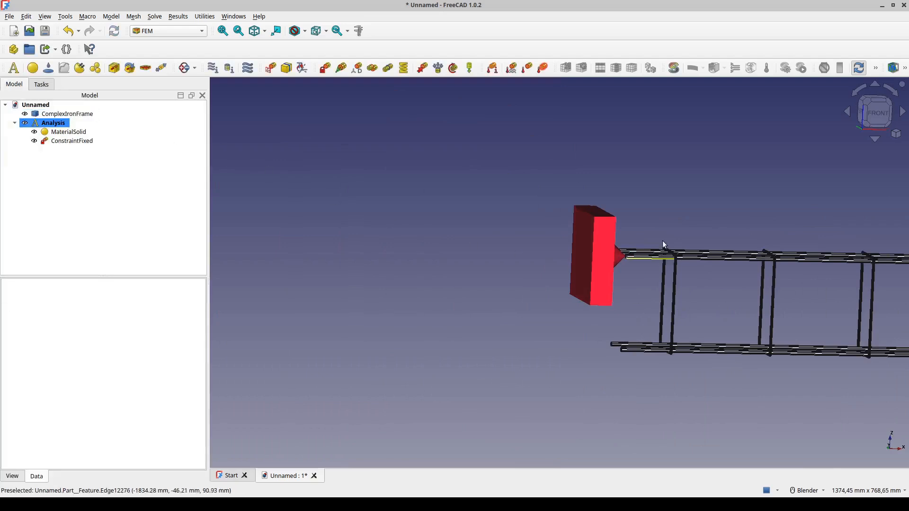
# - Apply a 500 N force load to the top face of the front upper longitudinal bar between two stirrups near midspan
pyautogui.keyDown('shift'); pyautogui.moveTo(663, 242); pyautogui.dragTo(271, 242, button='middle'); pyautogui.keyUp('shift')
pyautogui.scroll(-1, 450, 243)
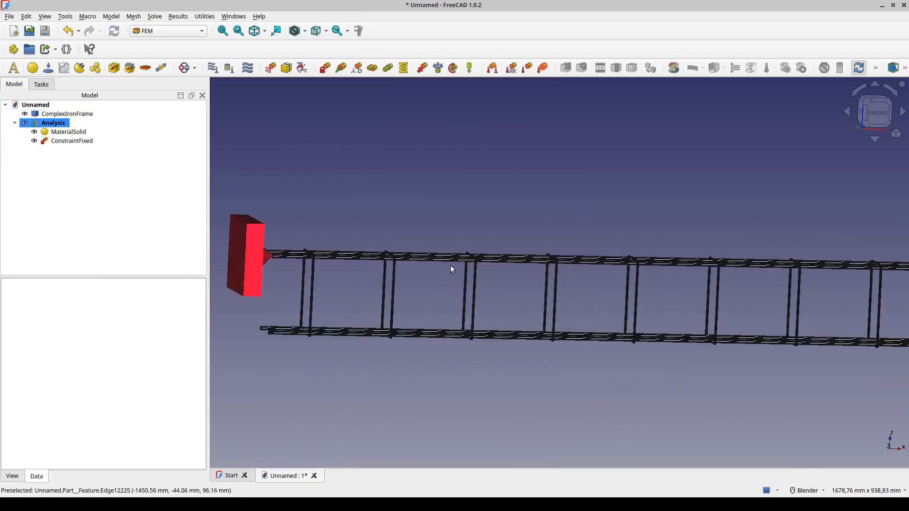
pyautogui.click(422, 68)
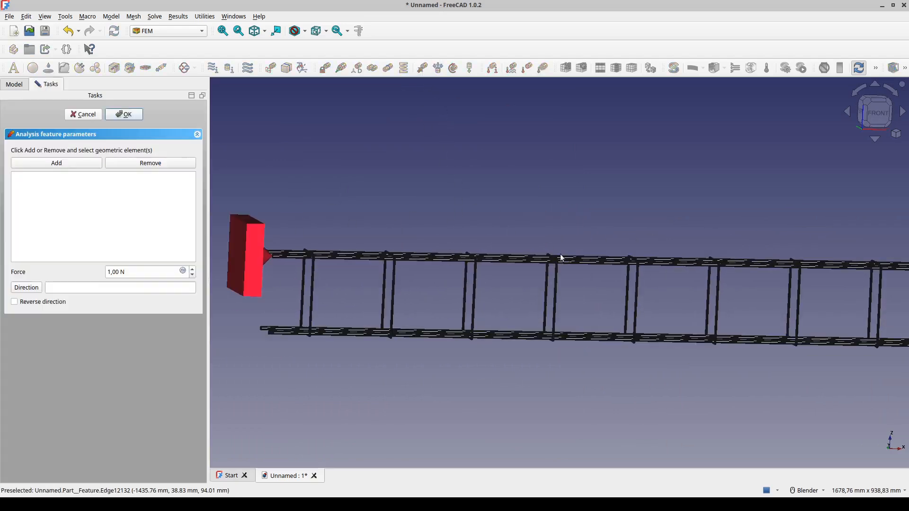
pyautogui.keyDown('shift'); pyautogui.moveTo(617, 265); pyautogui.dragTo(439, 224, button='middle'); pyautogui.keyUp('shift')
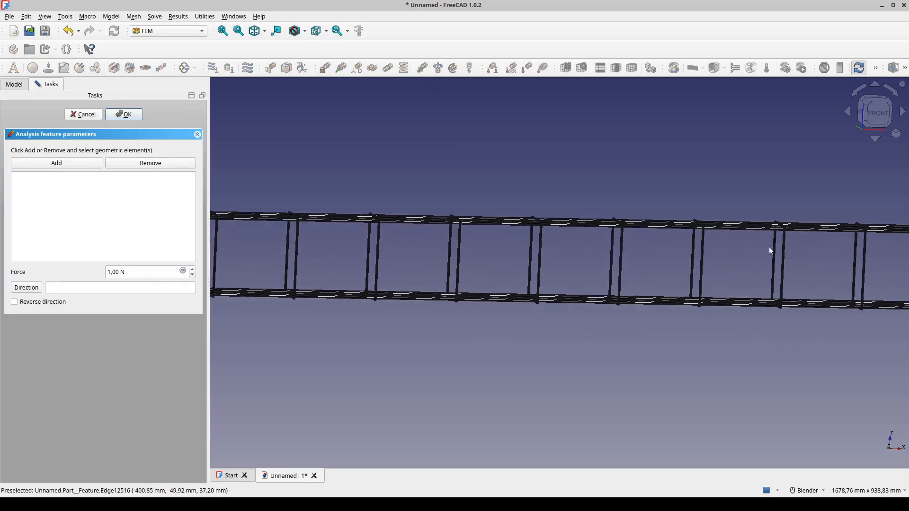
pyautogui.scroll(5, 473, 215)
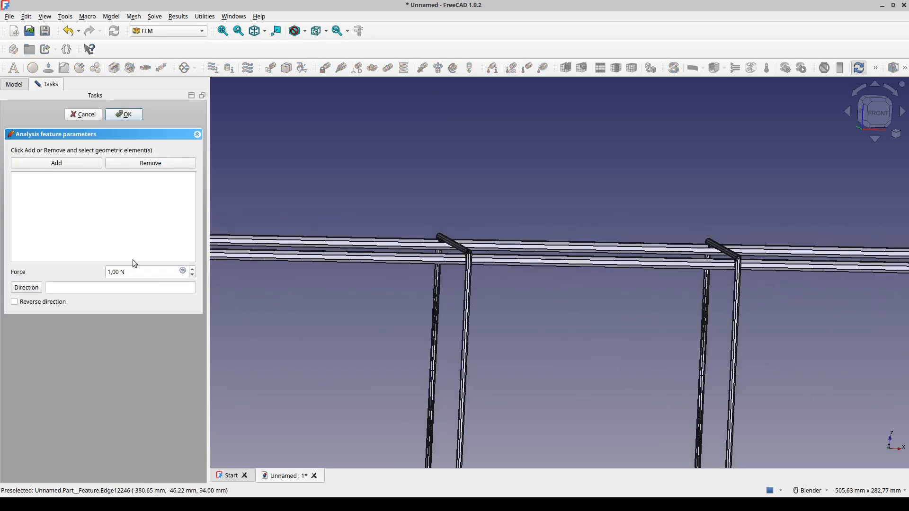
pyautogui.click(109, 271)
pyautogui.write('500')
pyautogui.click(62, 164)
pyautogui.moveTo(567, 252); pyautogui.dragTo(587, 312, button='middle')
pyautogui.scroll(4, 587, 309)
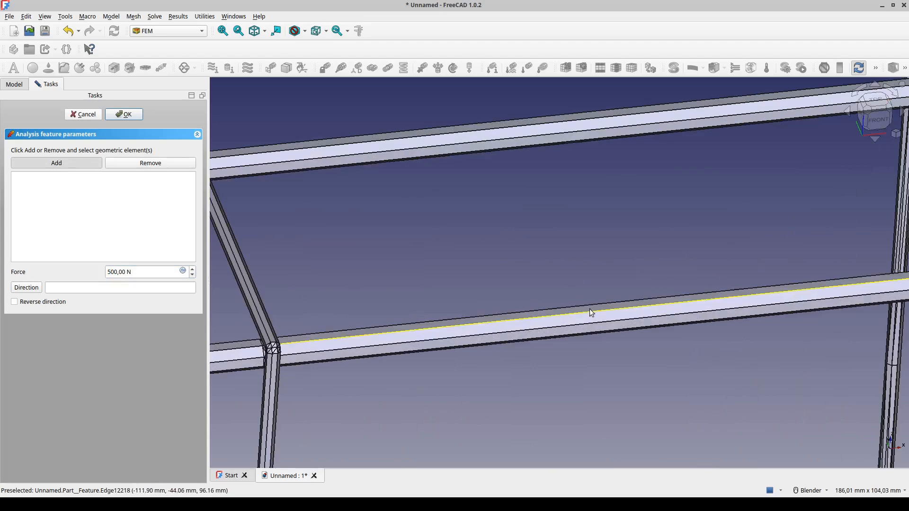
pyautogui.click(589, 307)
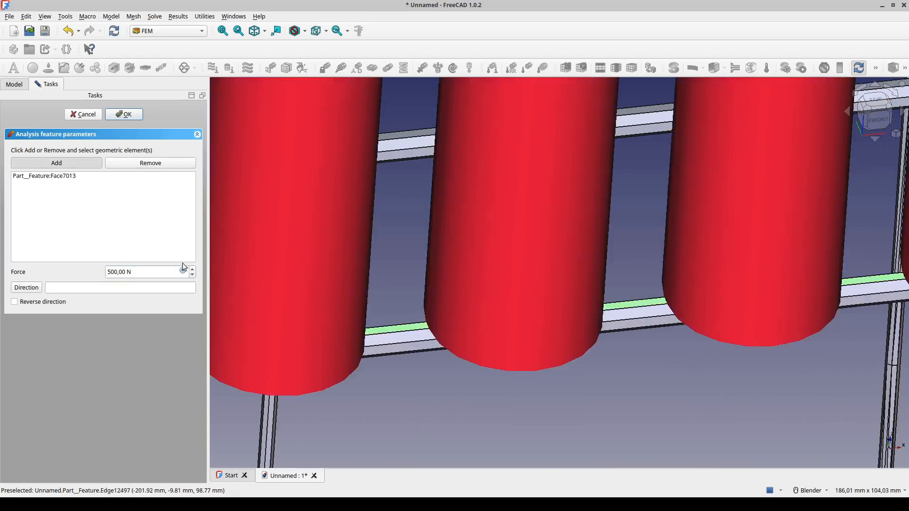
# - Reverse the force direction so the load pushes down on the bar, and accept the force constraint
pyautogui.scroll(-5, 537, 298)
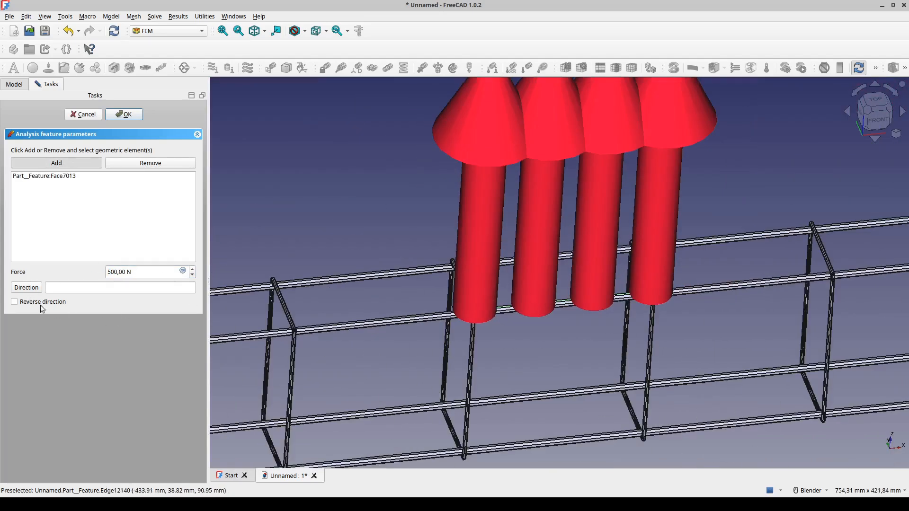
pyautogui.click(14, 301)
pyautogui.scroll(-5, 496, 259)
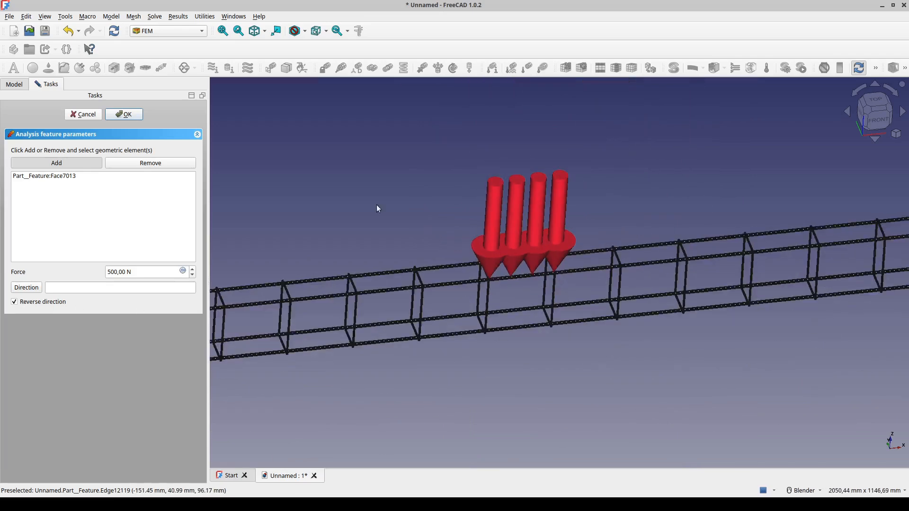
pyautogui.click(126, 114)
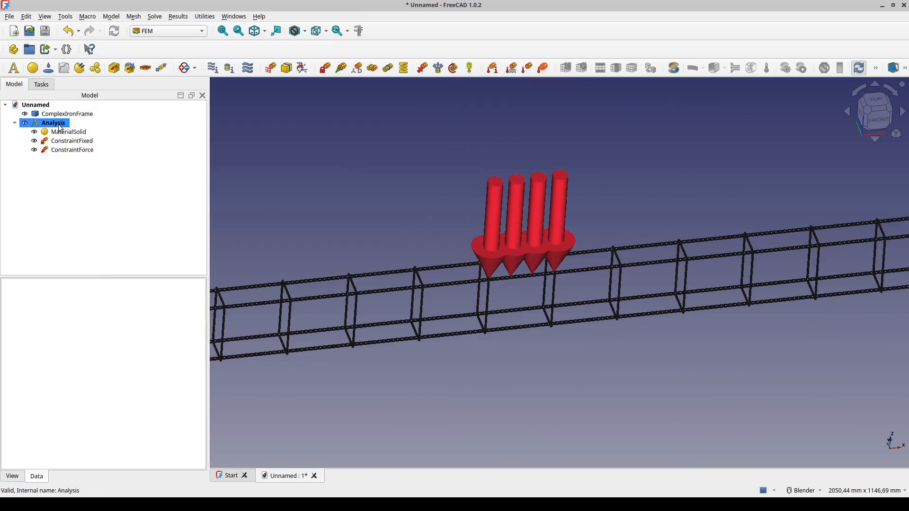
# - Start a Gmsh mesh of the ComplexIronFrame model and set its element order to 1st
pyautogui.scroll(-4, 504, 263)
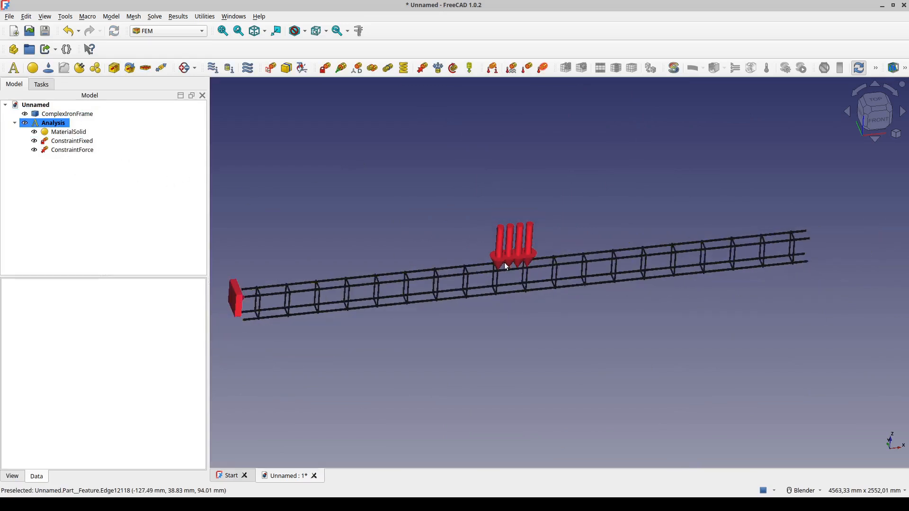
pyautogui.keyDown('shift'); pyautogui.moveTo(486, 262); pyautogui.dragTo(544, 223, button='middle'); pyautogui.keyUp('shift')
pyautogui.scroll(2, 541, 216)
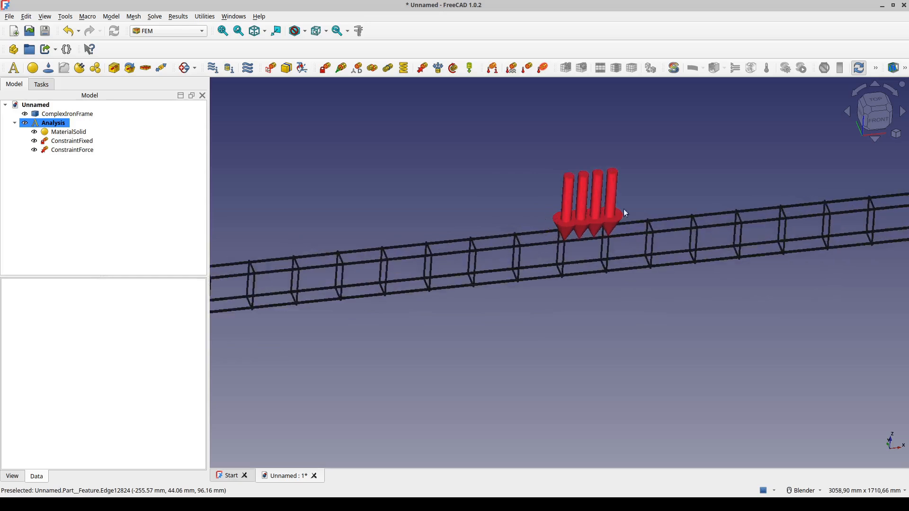
pyautogui.click(876, 119)
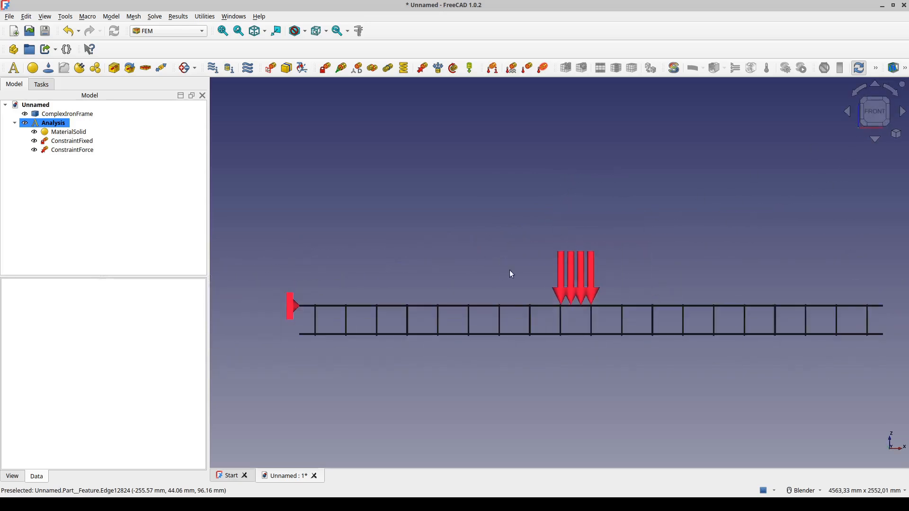
pyautogui.moveTo(509, 274); pyautogui.dragTo(487, 257, button='middle')
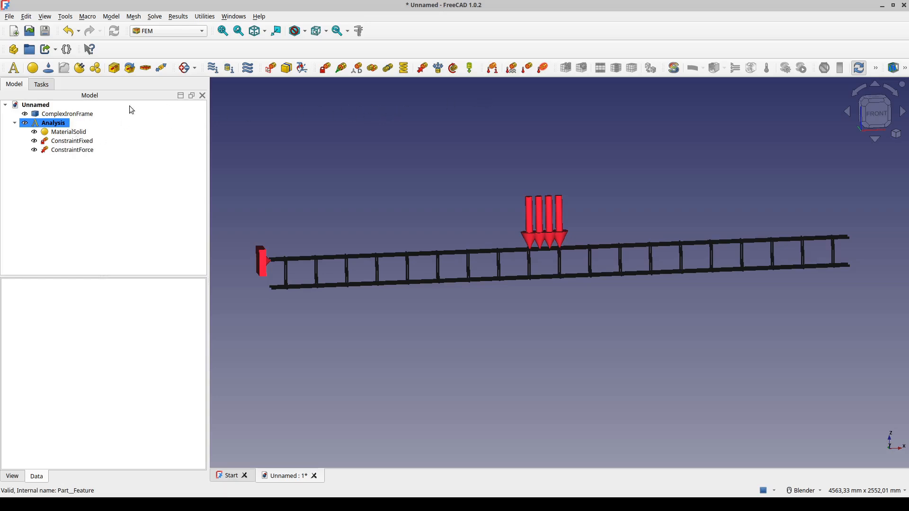
pyautogui.keyDown('ctrl'); pyautogui.click(66, 114); pyautogui.keyUp('ctrl')
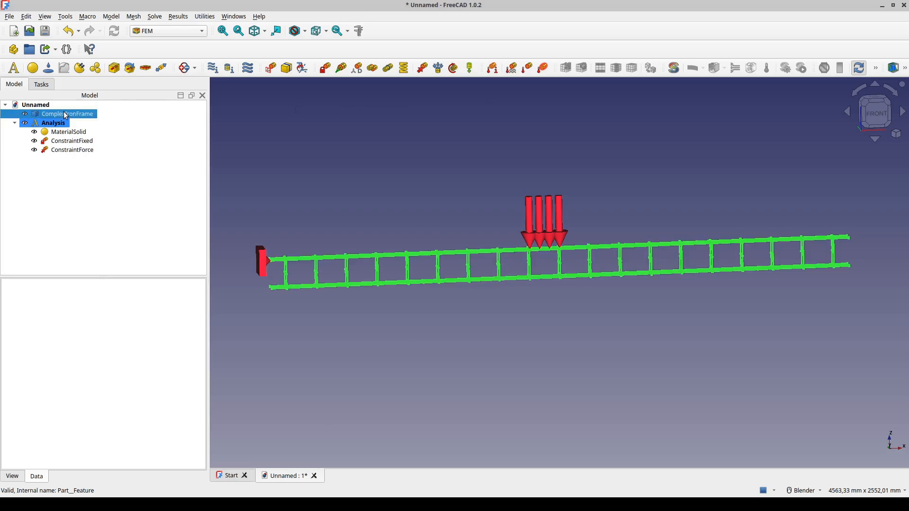
pyautogui.click(581, 68)
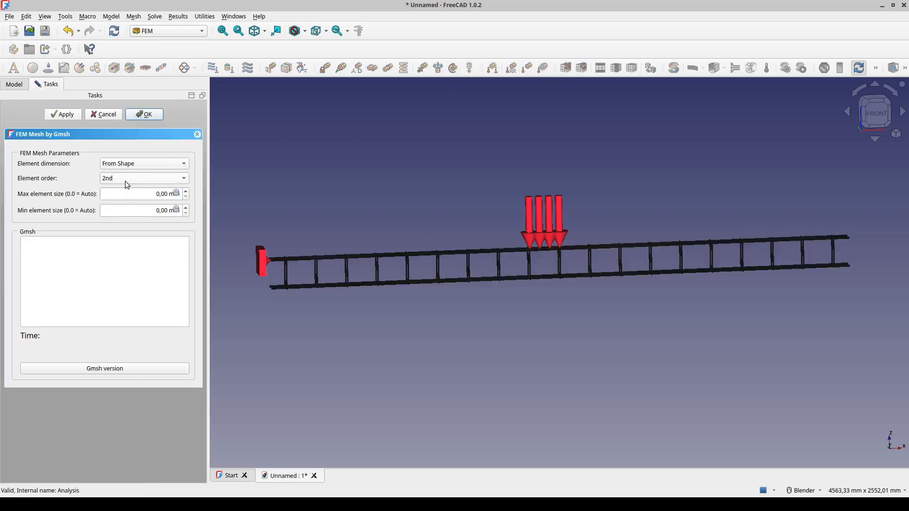
pyautogui.click(126, 178)
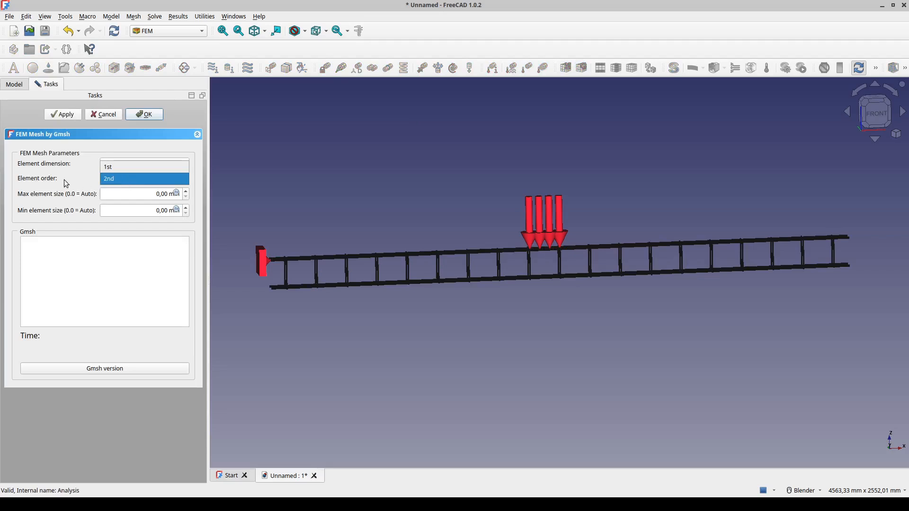
pyautogui.click(122, 168)
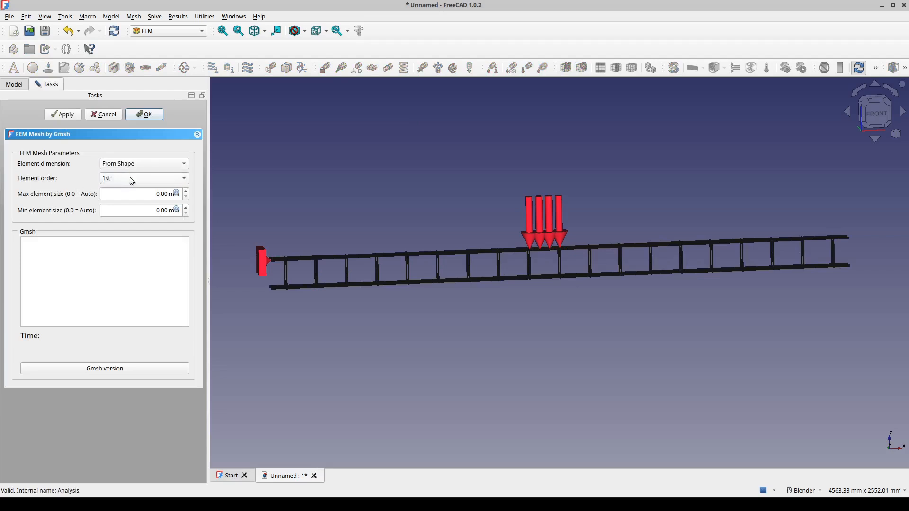
# - Set the maximum element size to 6 mm and the minimum to 2 mm, and generate the frame's mesh
pyautogui.click(137, 192)
pyautogui.write('6')
pyautogui.click(150, 209)
pyautogui.write('2')
pyautogui.click(66, 228)
pyautogui.click(77, 116)
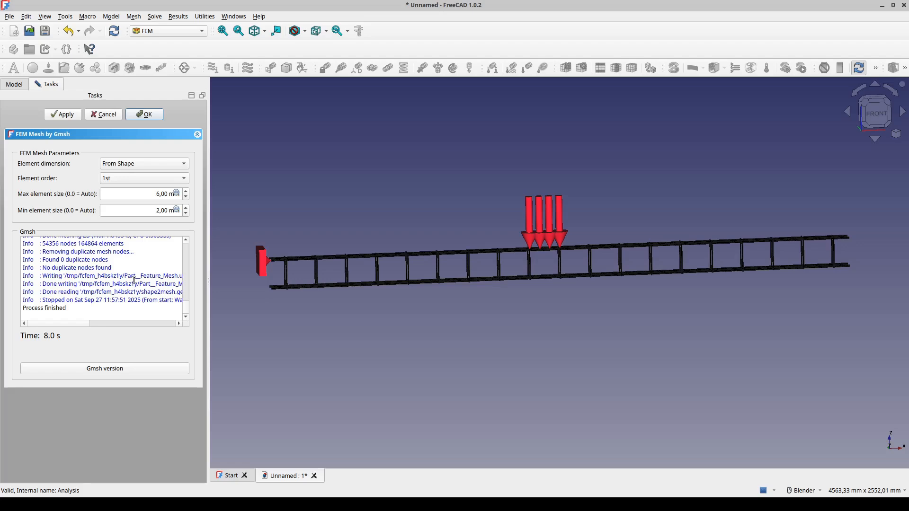
pyautogui.click(144, 114)
# - Add a CalculiX solver to the analysis
pyautogui.scroll(10, 504, 270)
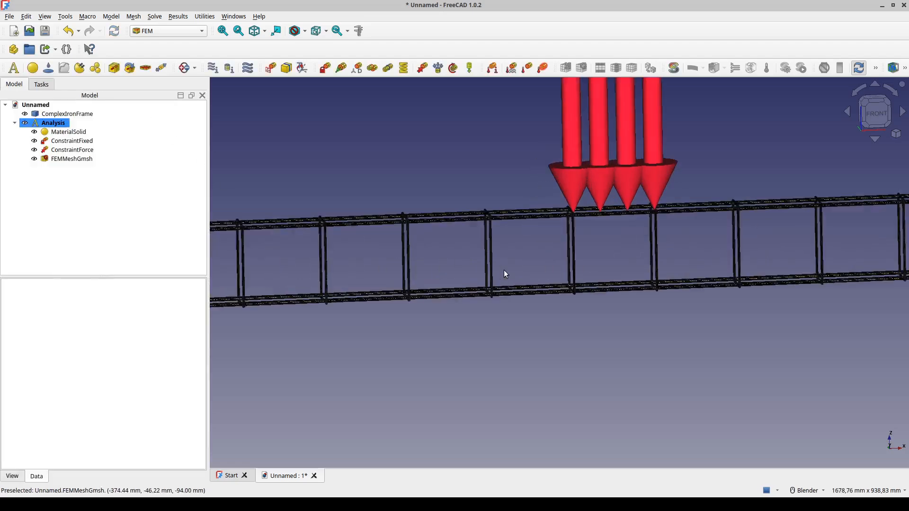
pyautogui.scroll(-5, 487, 223)
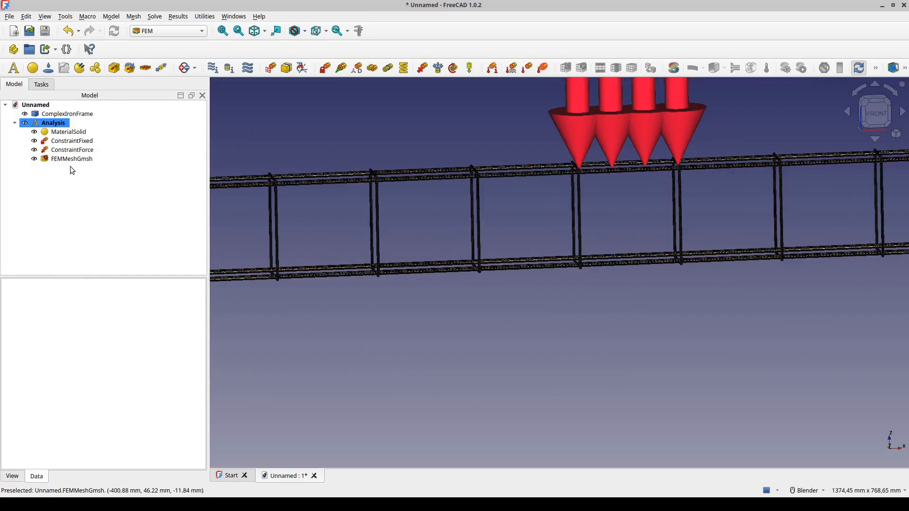
pyautogui.click(52, 126)
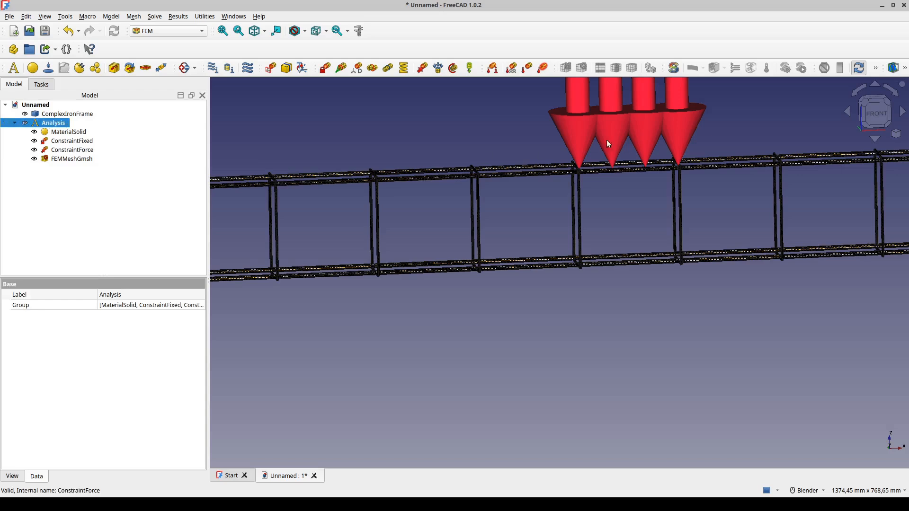
pyautogui.click(677, 71)
pyautogui.click(74, 168)
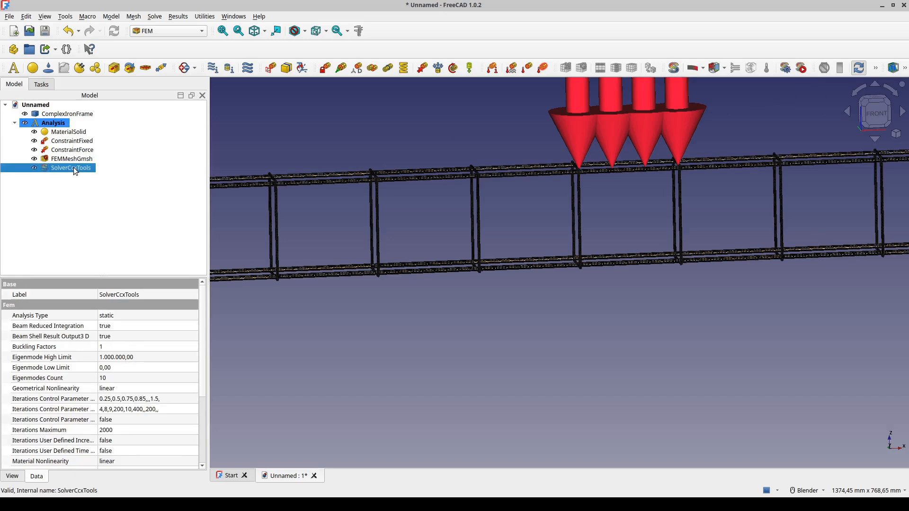
# - Try to write the CalculiX input file for a static analysis
pyautogui.doubleClick(74, 168)
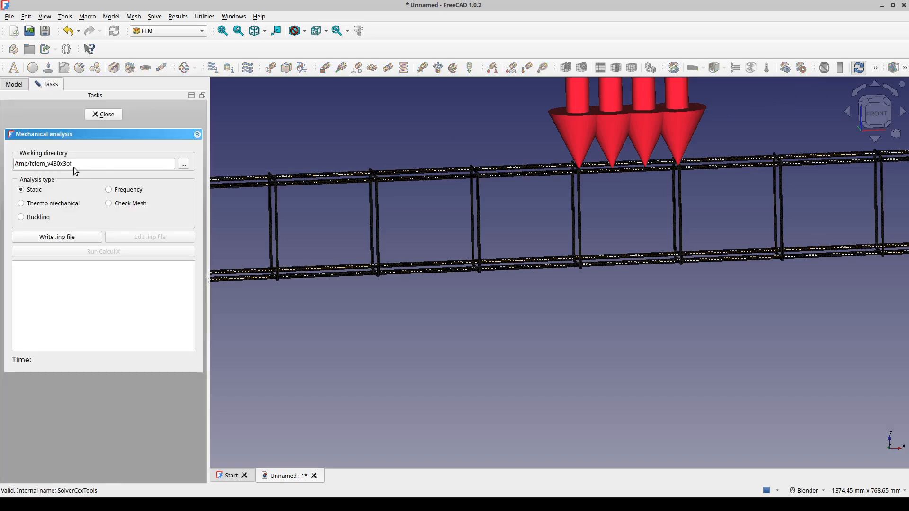
pyautogui.click(64, 238)
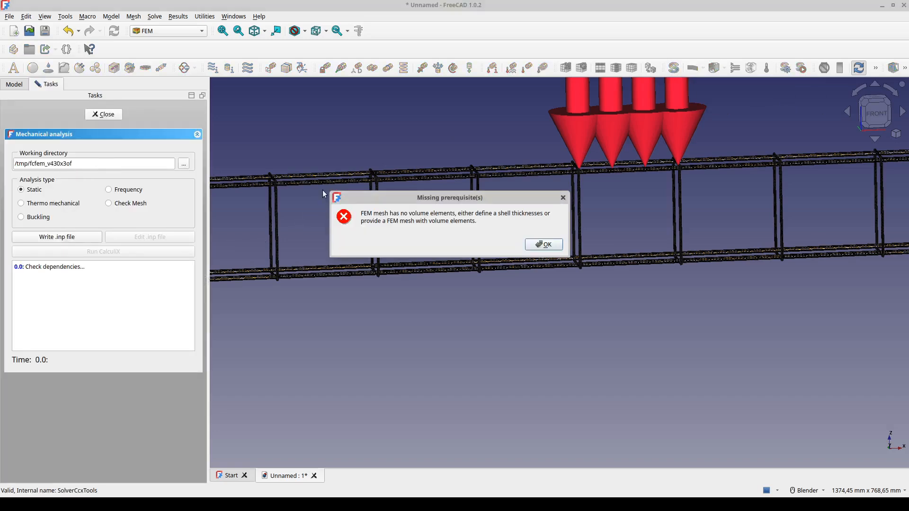
pyautogui.click(543, 244)
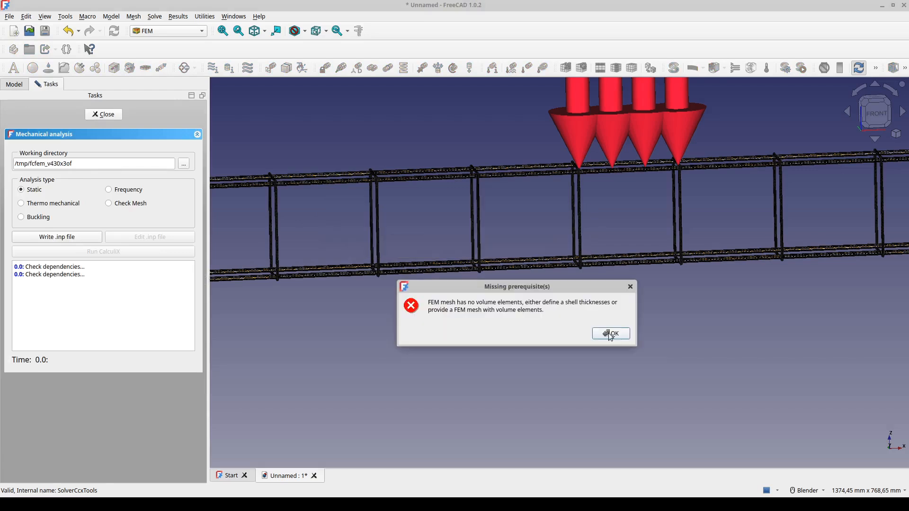
pyautogui.click(608, 333)
pyautogui.click(104, 115)
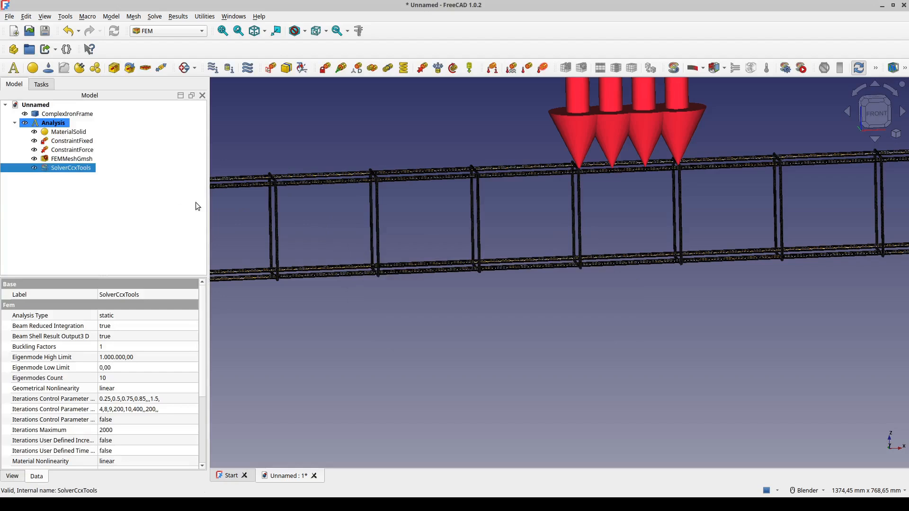
# - Examine the Gmsh mesh's properties, including its node, face and volume element counts
pyautogui.click(78, 159)
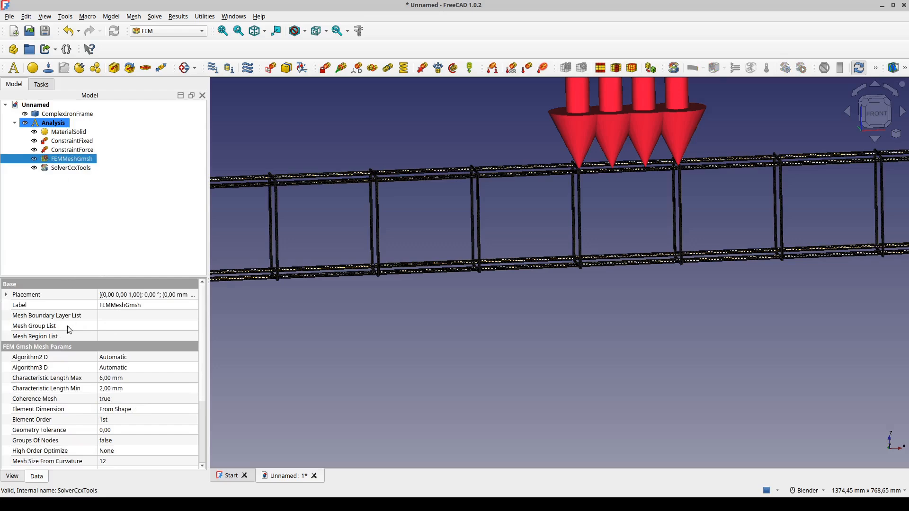
pyautogui.scroll(-3, 49, 432)
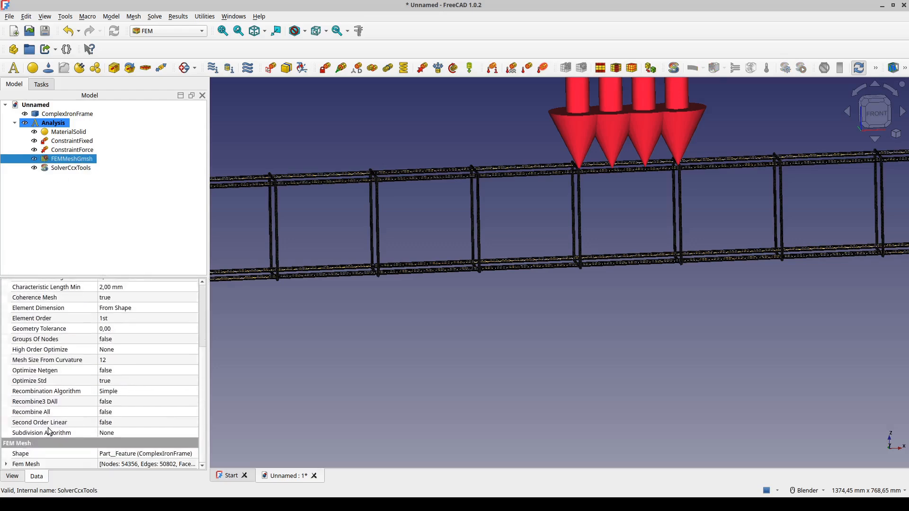
pyautogui.click(6, 464)
pyautogui.scroll(-2, 90, 354)
pyautogui.scroll(-1, 90, 354)
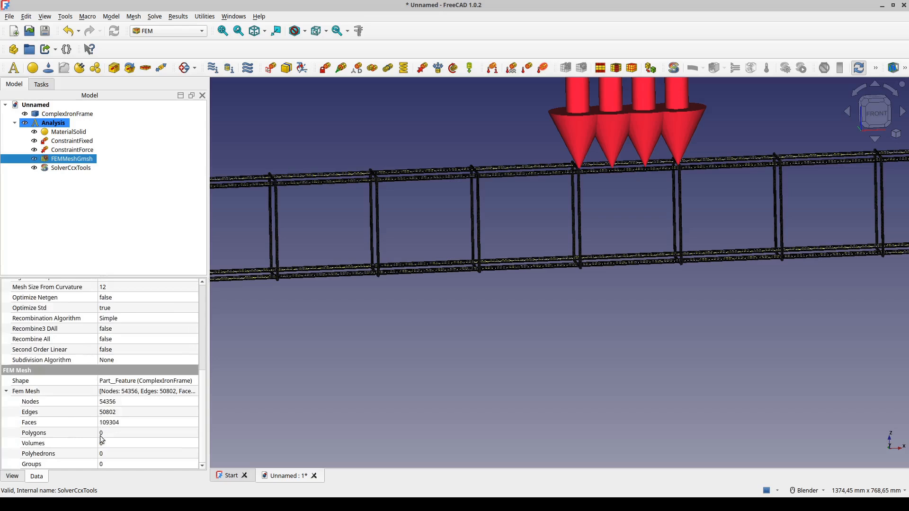
pyautogui.click(45, 442)
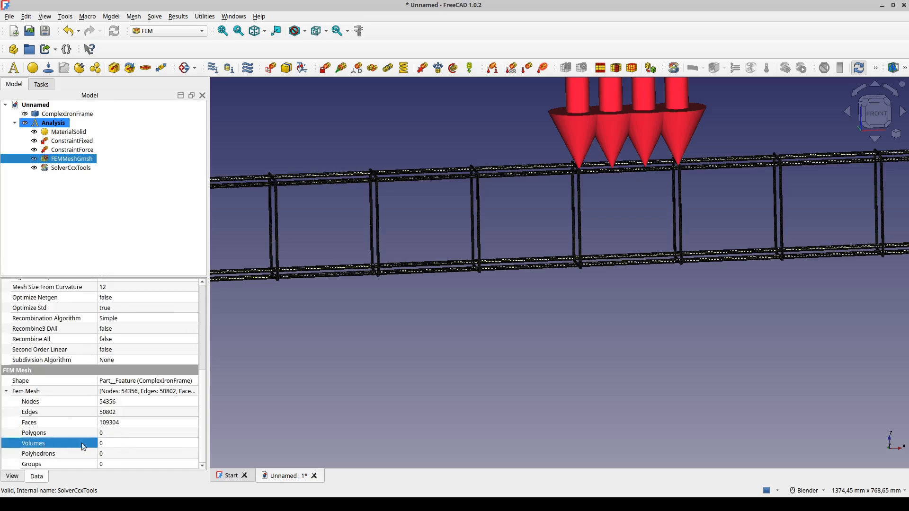
pyautogui.click(121, 444)
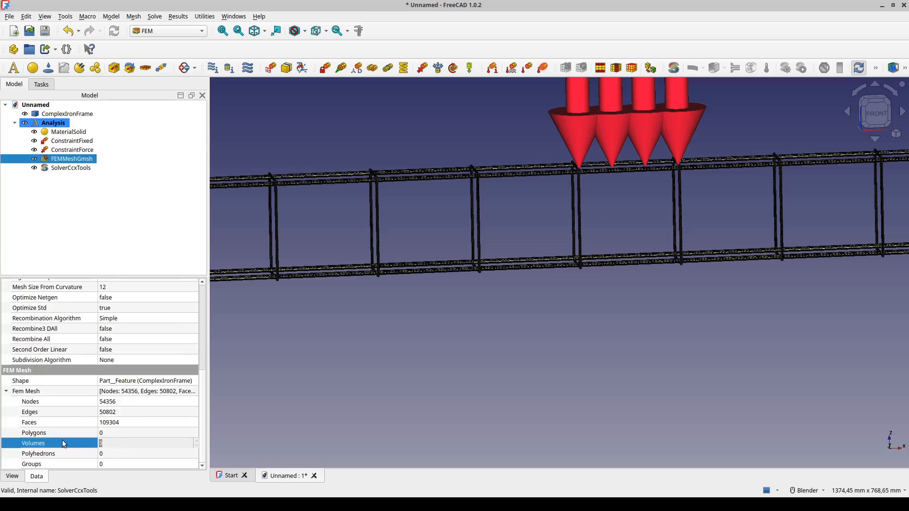
pyautogui.click(237, 425)
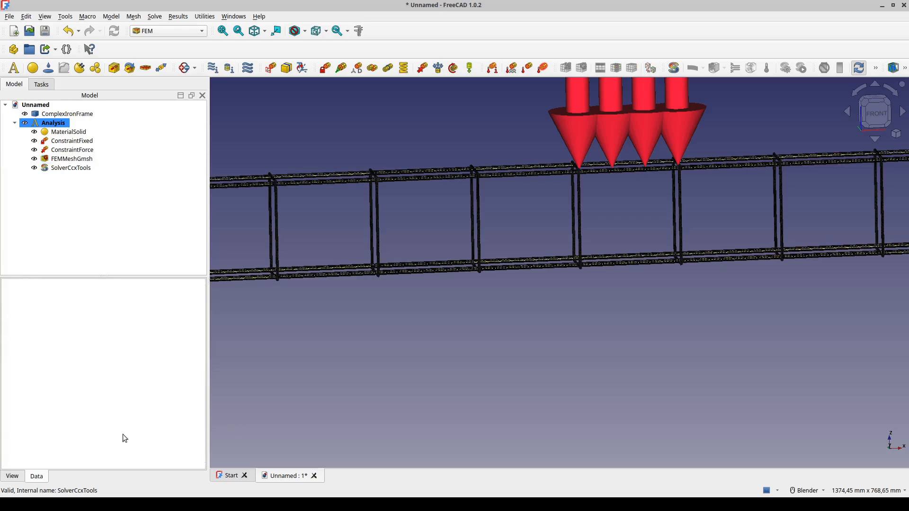
pyautogui.click(66, 159)
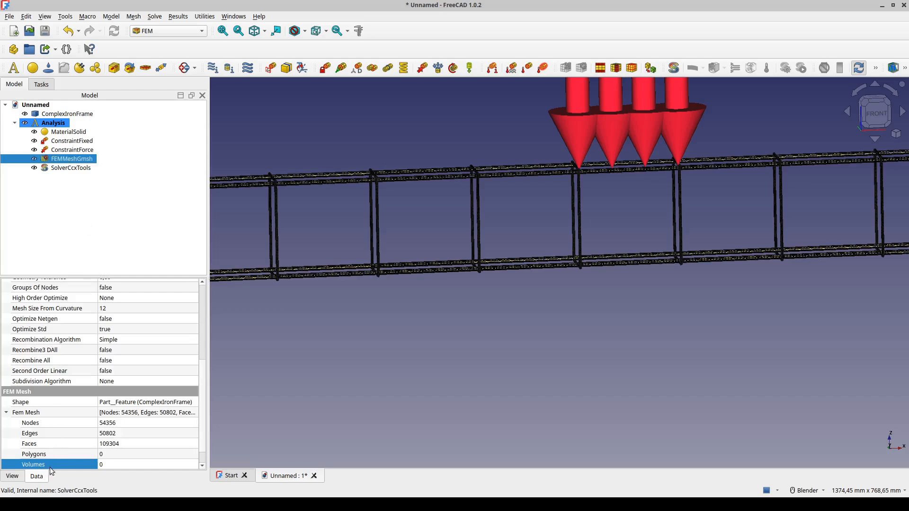
pyautogui.scroll(-1, 60, 442)
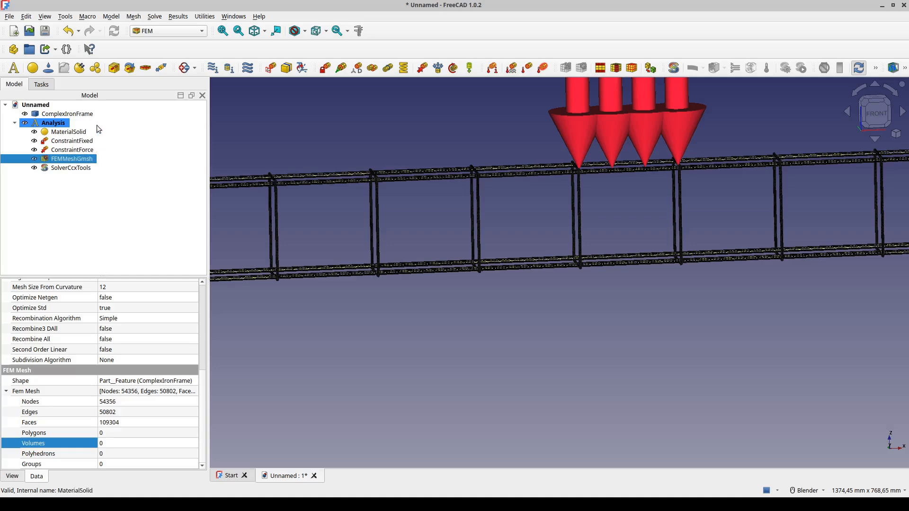
# - Convert the ComplexIronFrame shape into a solid with the Part workbench
pyautogui.click(78, 117)
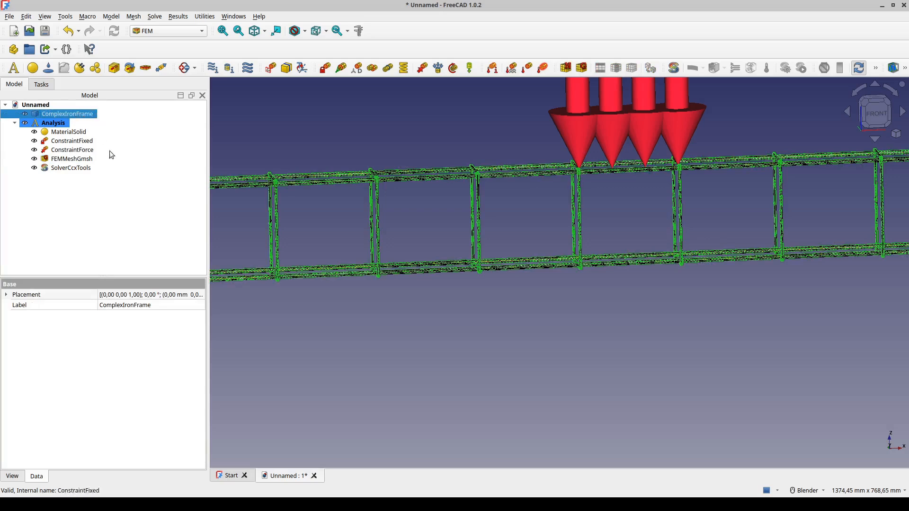
pyautogui.click(183, 31)
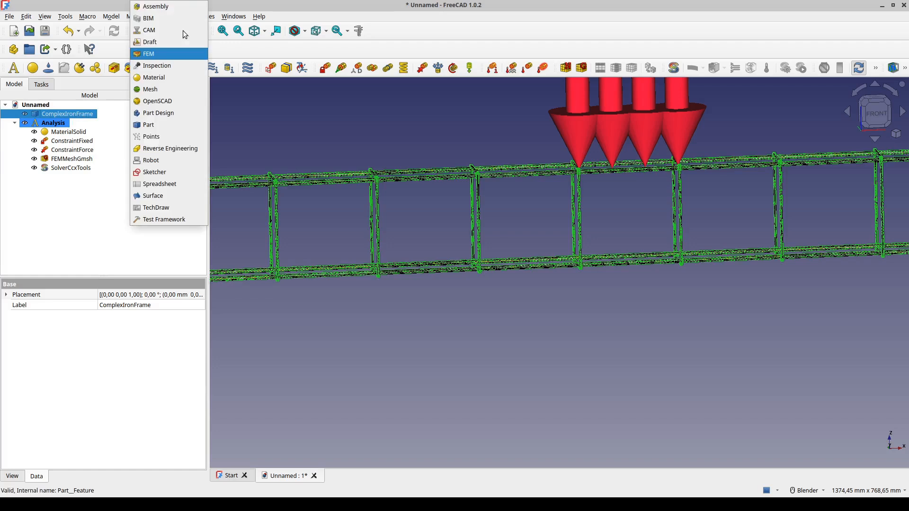
pyautogui.click(165, 124)
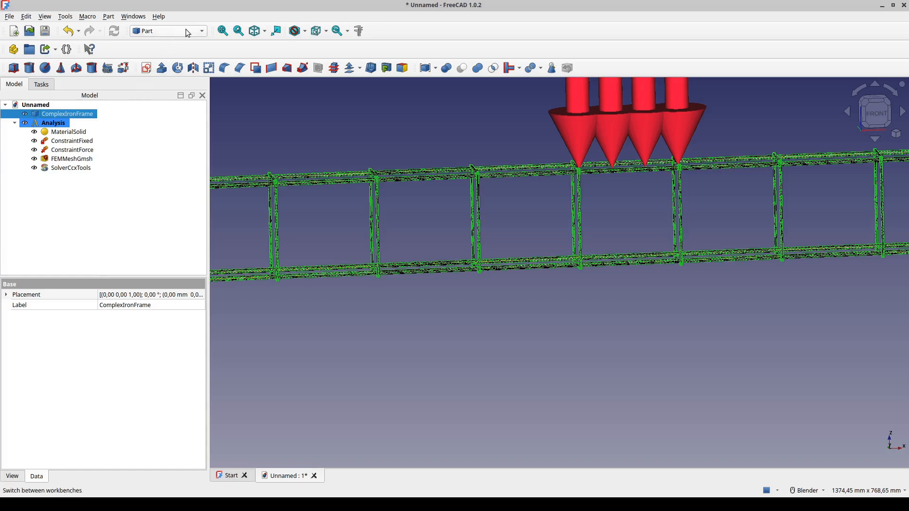
pyautogui.click(108, 16)
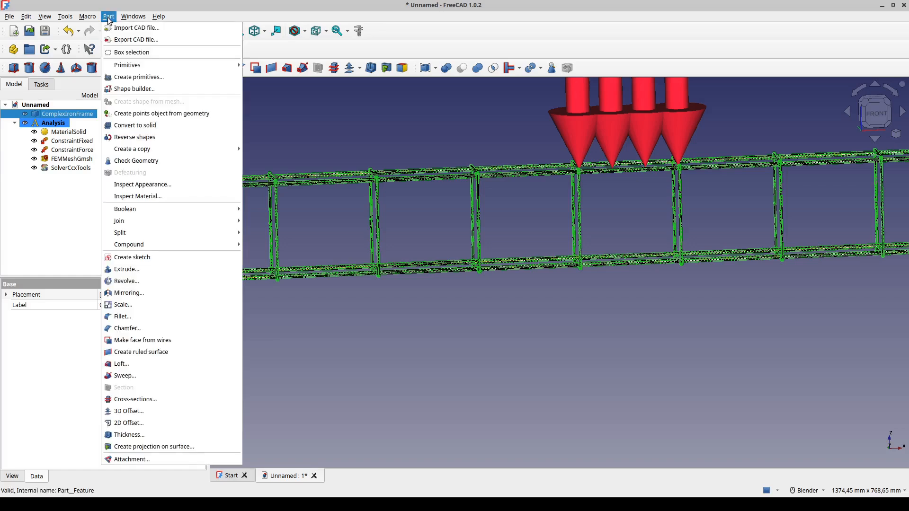
pyautogui.click(165, 128)
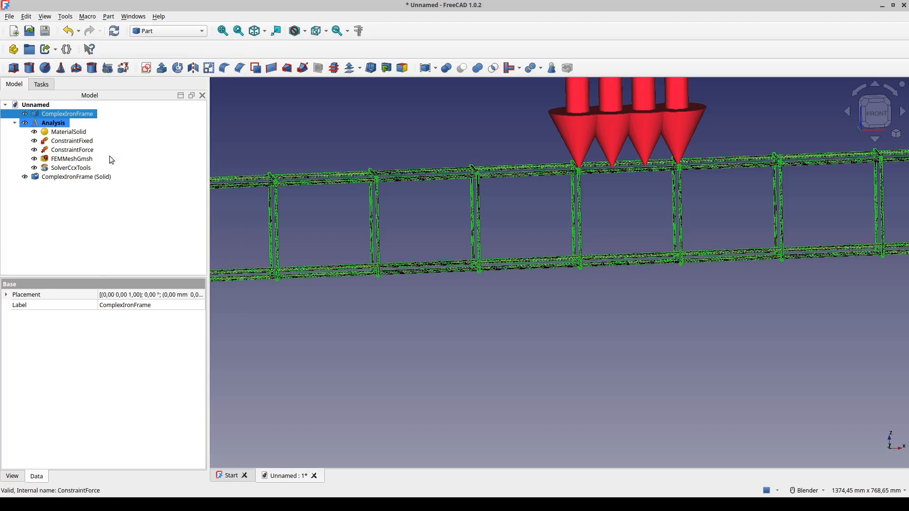
# - Create a first-order Gmsh mesh from the solid frame with maximum element size 6 mm and minimum 2 mm
pyautogui.click(94, 177)
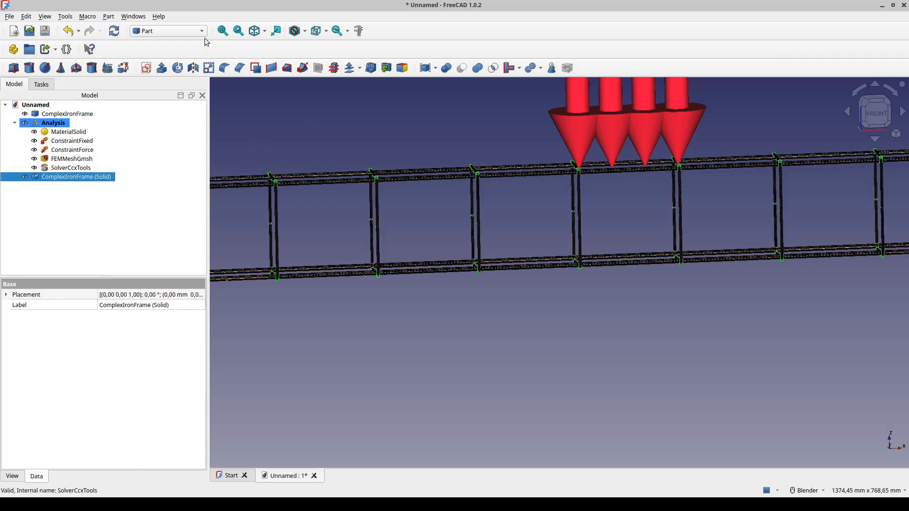
pyautogui.click(180, 31)
pyautogui.click(169, 53)
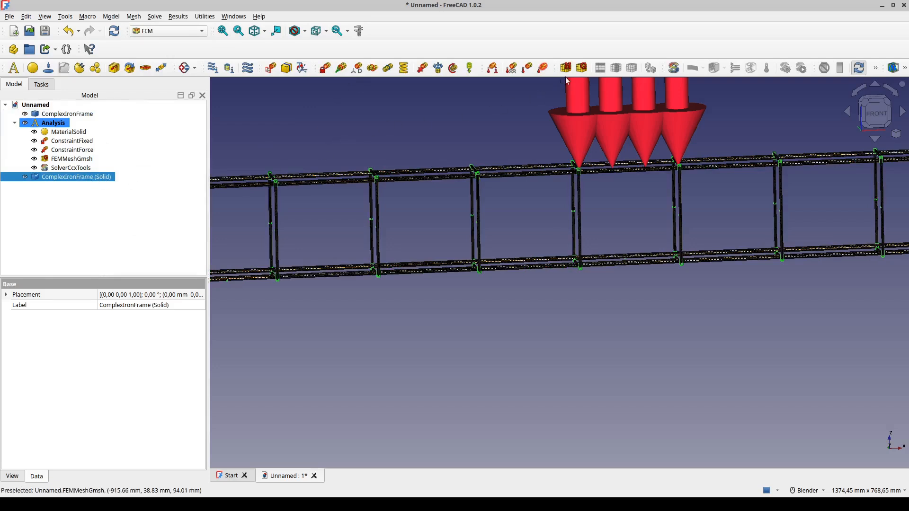
pyautogui.click(582, 70)
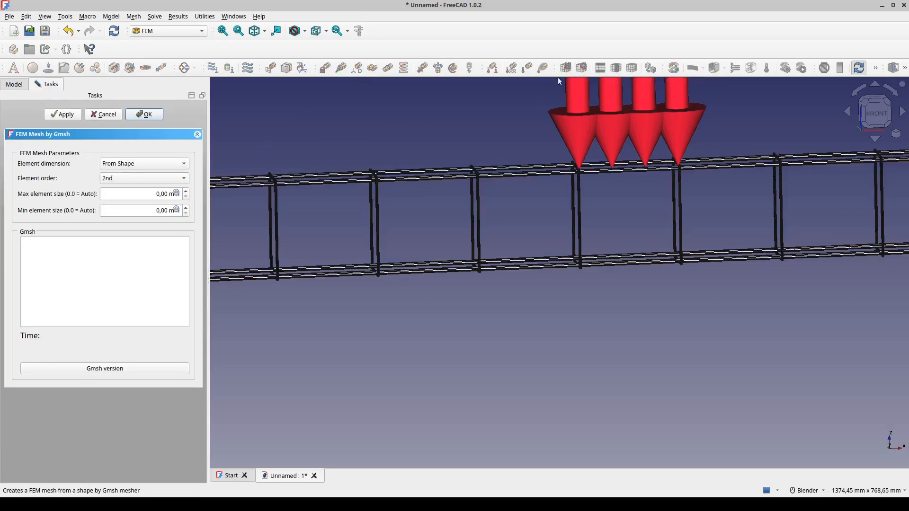
pyautogui.click(158, 179)
pyautogui.click(146, 168)
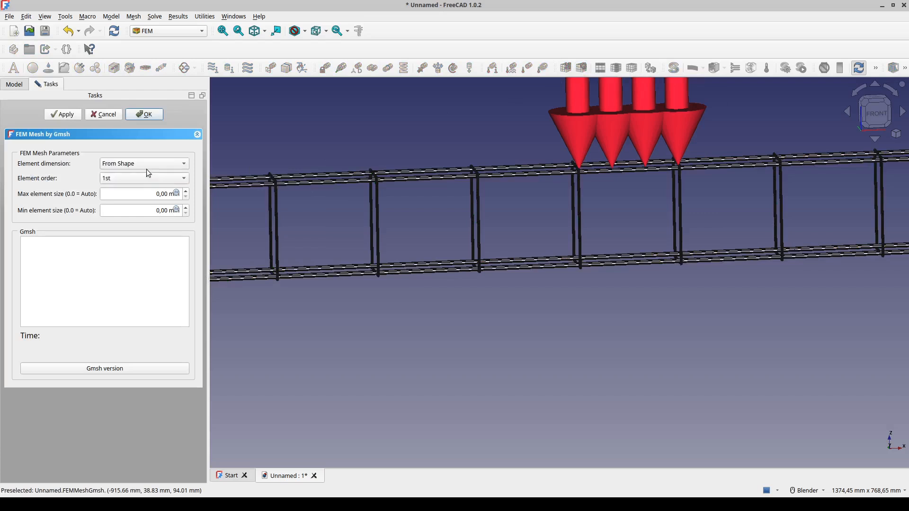
pyautogui.click(159, 193)
pyautogui.write('6')
pyautogui.click(158, 212)
pyautogui.click(62, 114)
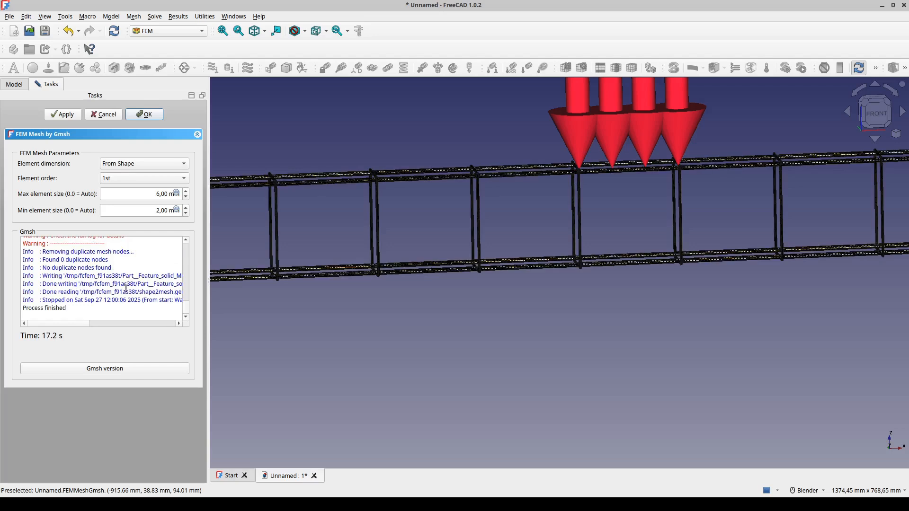
pyautogui.click(146, 115)
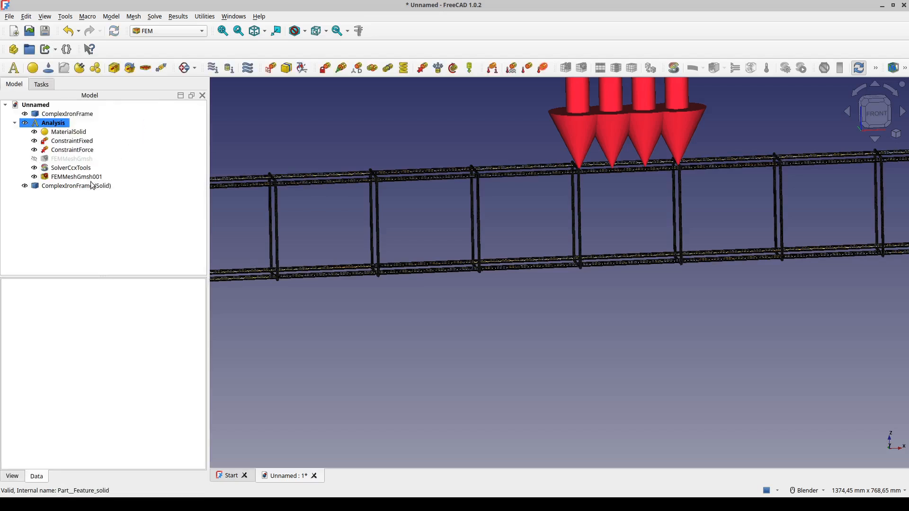
# - Check the volume element count in the properties of the solid frame's new mesh
pyautogui.click(85, 177)
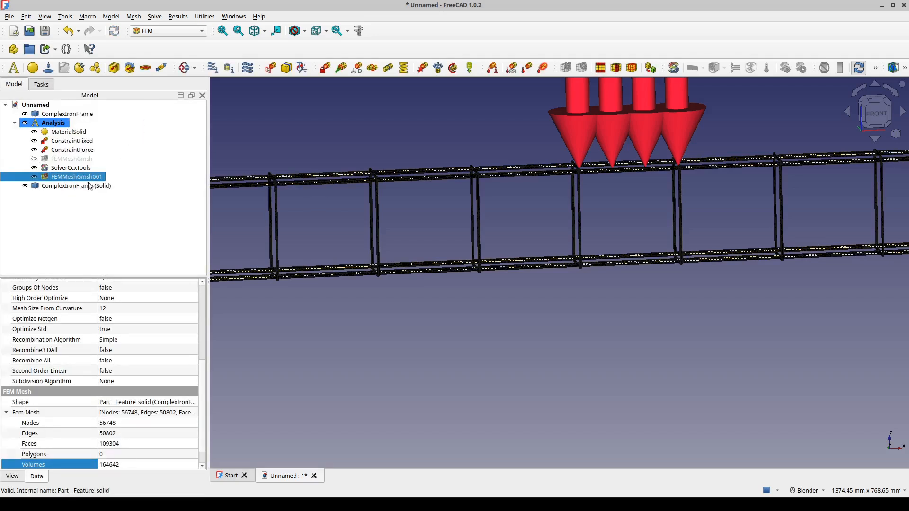
pyautogui.scroll(5, 451, 173)
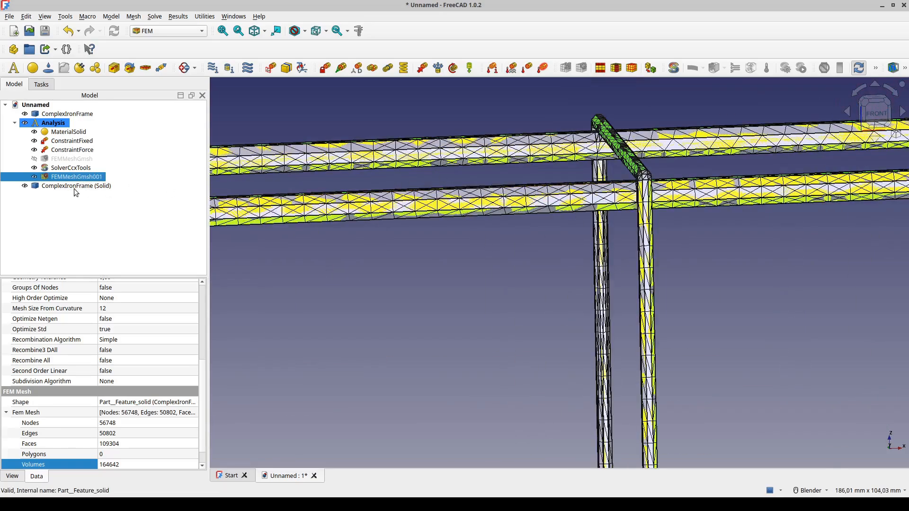
pyautogui.scroll(-1, 77, 350)
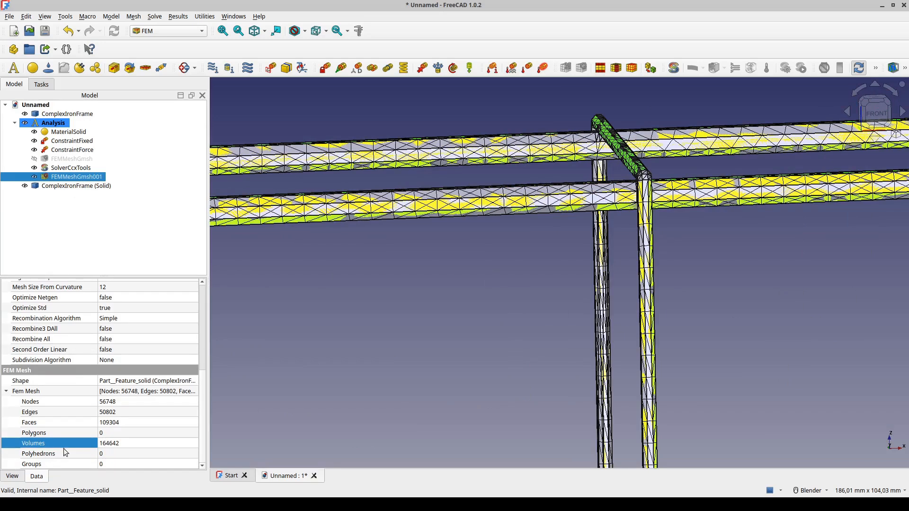
pyautogui.click(115, 443)
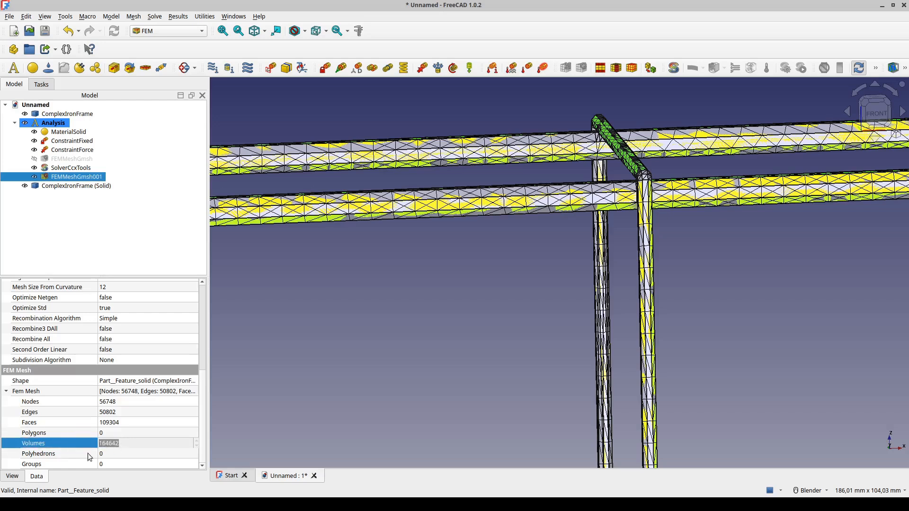
# - Delete the old FEMMeshGmsh mesh of the non-solid frame from the analysis
pyautogui.click(60, 160)
pyautogui.rightClick(60, 162)
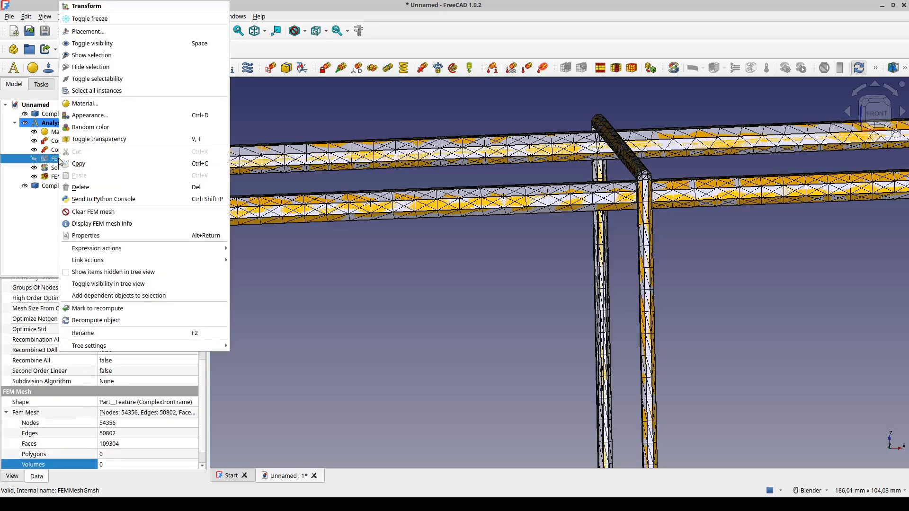
pyautogui.click(78, 188)
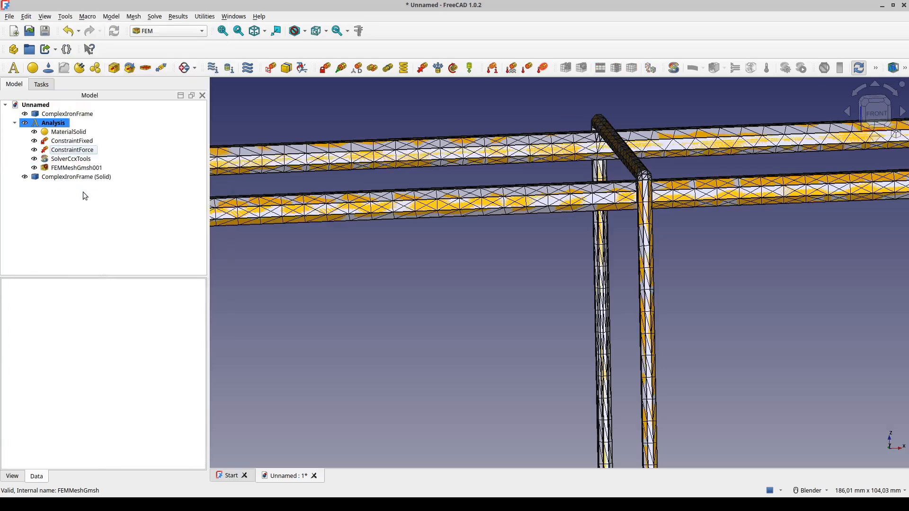
# - Hide both the original ComplexIronFrame and its solid copy so only the mesh is displayed
pyautogui.click(92, 167)
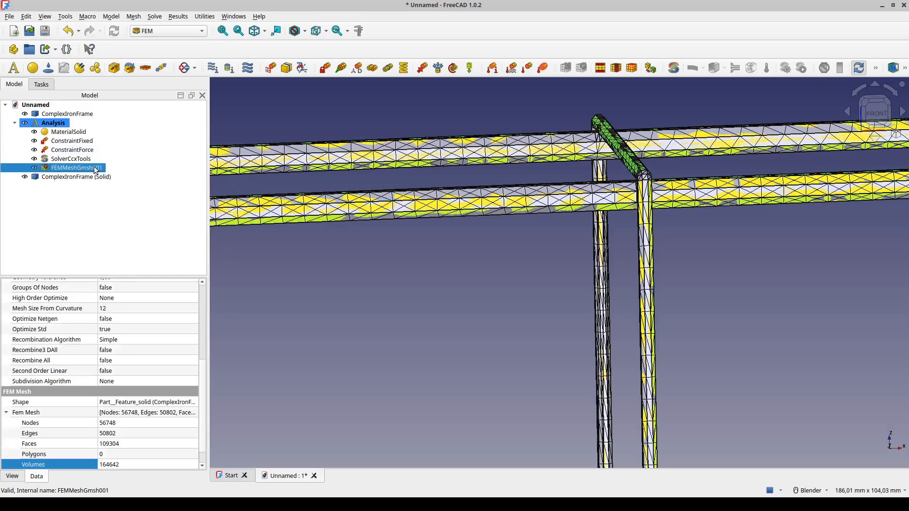
pyautogui.click(25, 177)
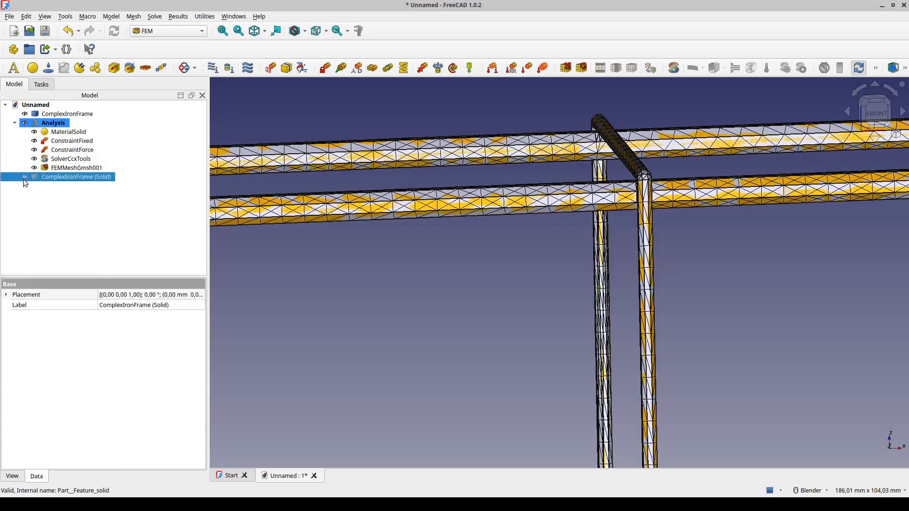
pyautogui.click(25, 115)
pyautogui.click(60, 124)
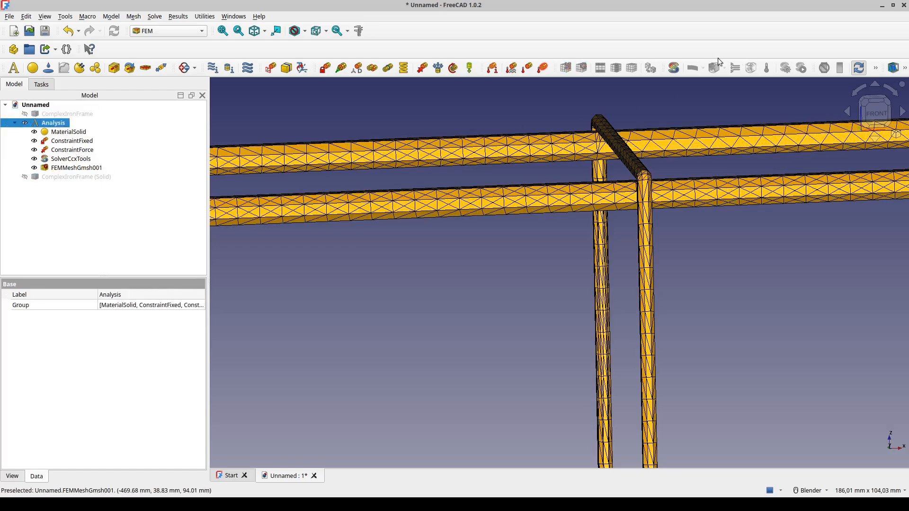
# - Inspect the mesh elements on the frame's bars up close, and view the whole frame with its constraints from the front
pyautogui.scroll(-2, 639, 182)
pyautogui.scroll(4, 610, 192)
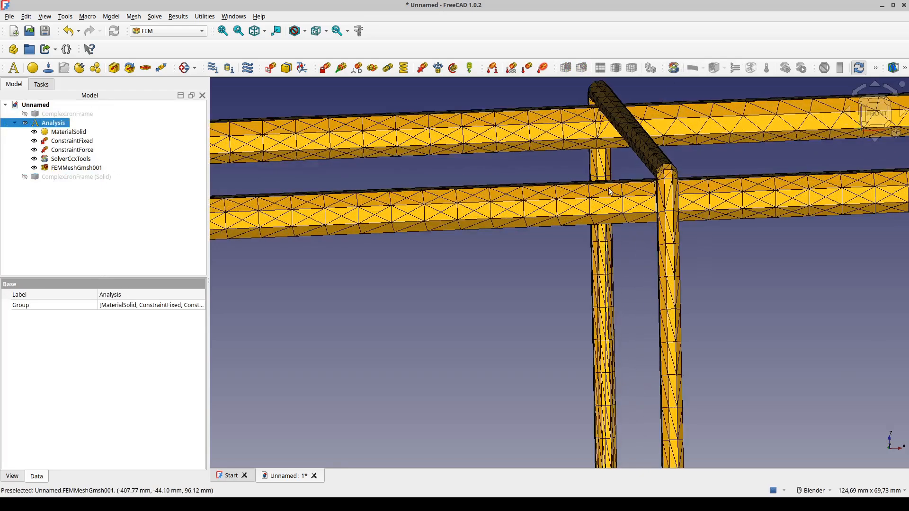
pyautogui.moveTo(624, 220); pyautogui.dragTo(706, 241, button='middle')
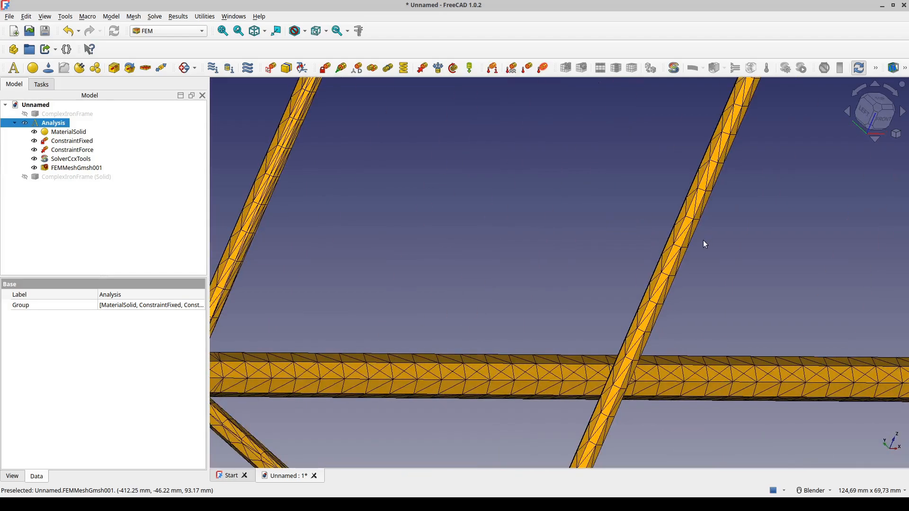
pyautogui.scroll(-3, 702, 240)
pyautogui.scroll(1, 634, 341)
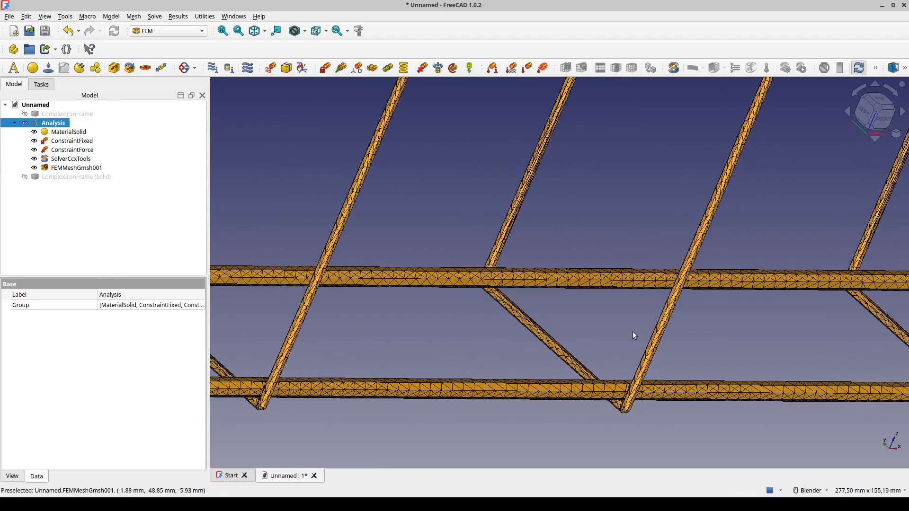
pyautogui.scroll(-6, 633, 332)
pyautogui.click(883, 119)
pyautogui.scroll(-1, 601, 217)
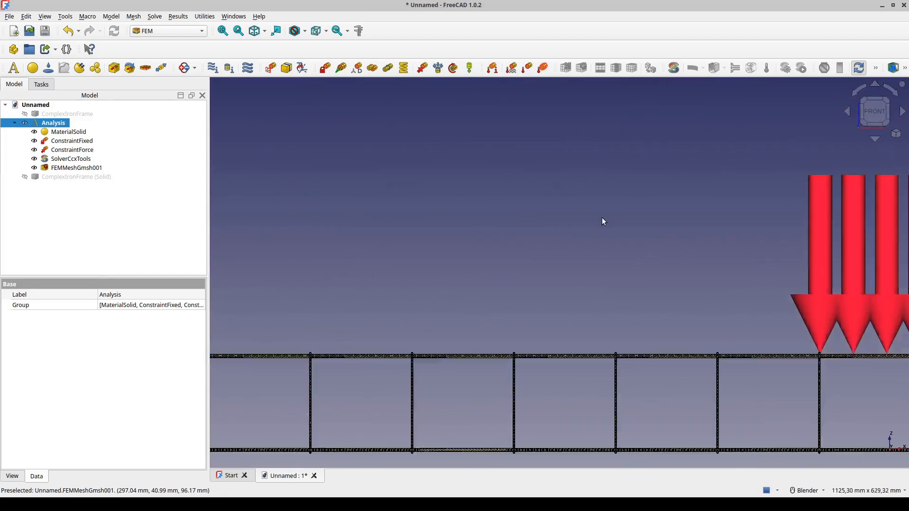
pyautogui.scroll(-3, 602, 221)
pyautogui.keyDown('shift'); pyautogui.moveTo(728, 230); pyautogui.dragTo(513, 232, button='middle'); pyautogui.keyUp('shift')
pyautogui.scroll(-4, 637, 199)
pyautogui.scroll(2, 512, 227)
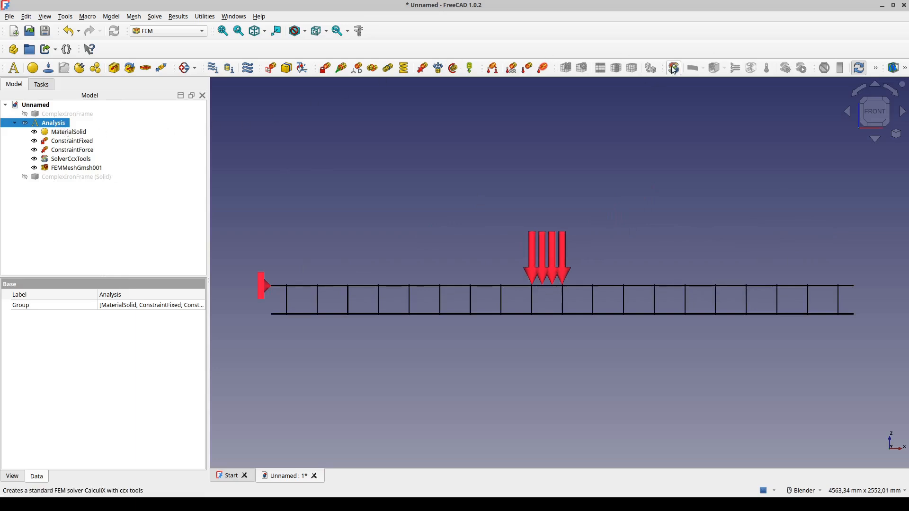
# - Add a second CalculiX solver to the analysis, and write and run its input file for a static analysis
pyautogui.click(733, 65)
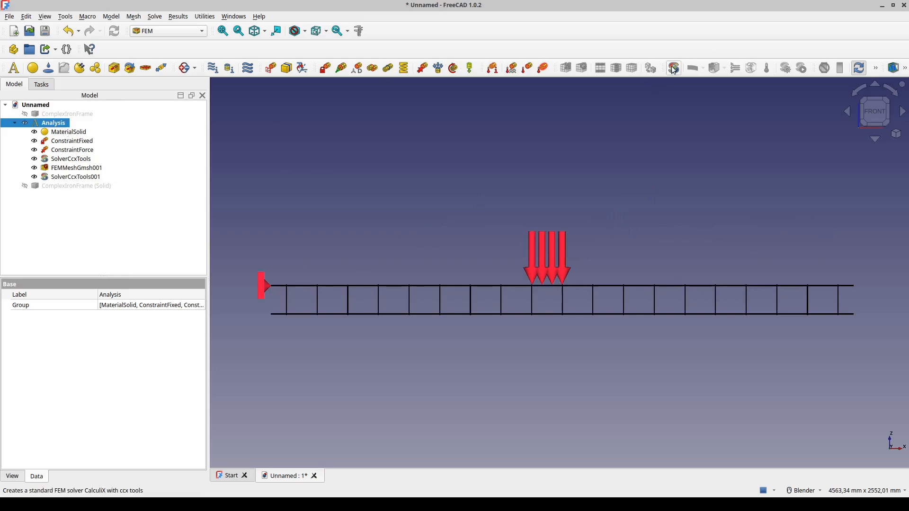
pyautogui.click(76, 177)
pyautogui.doubleClick(76, 178)
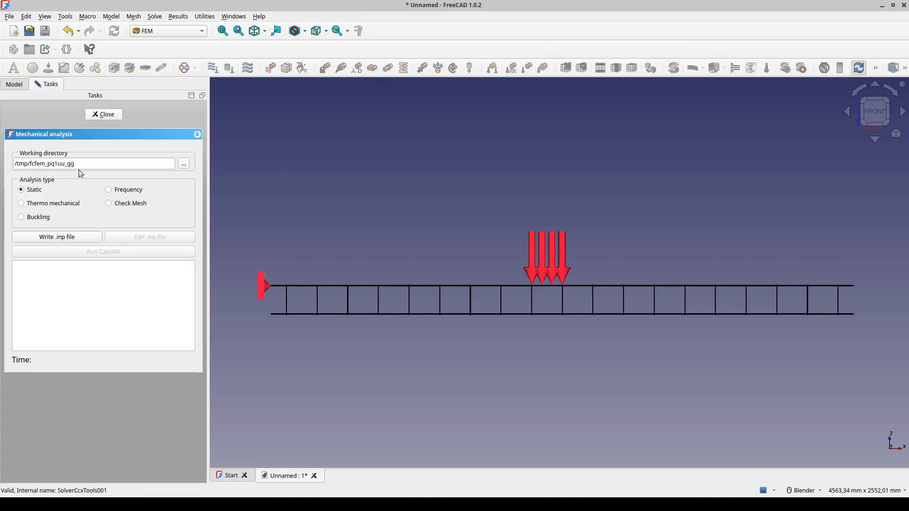
pyautogui.click(67, 238)
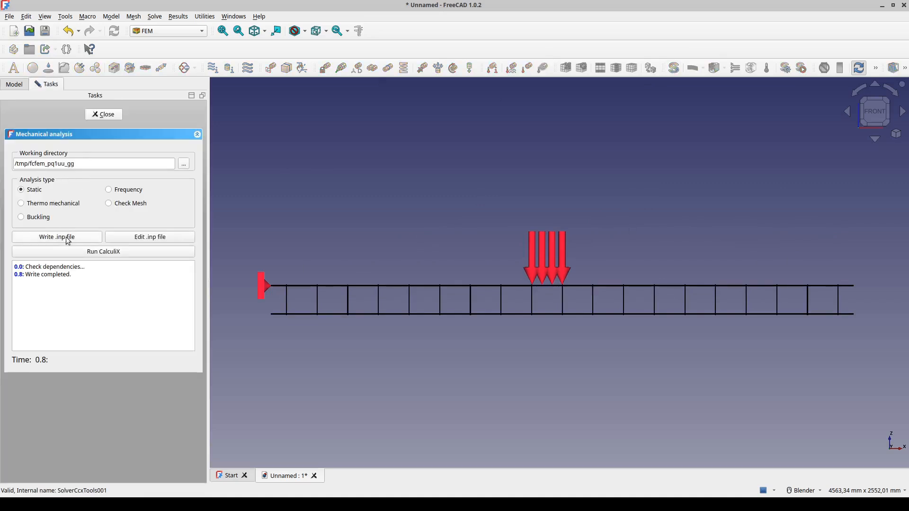
pyautogui.click(119, 254)
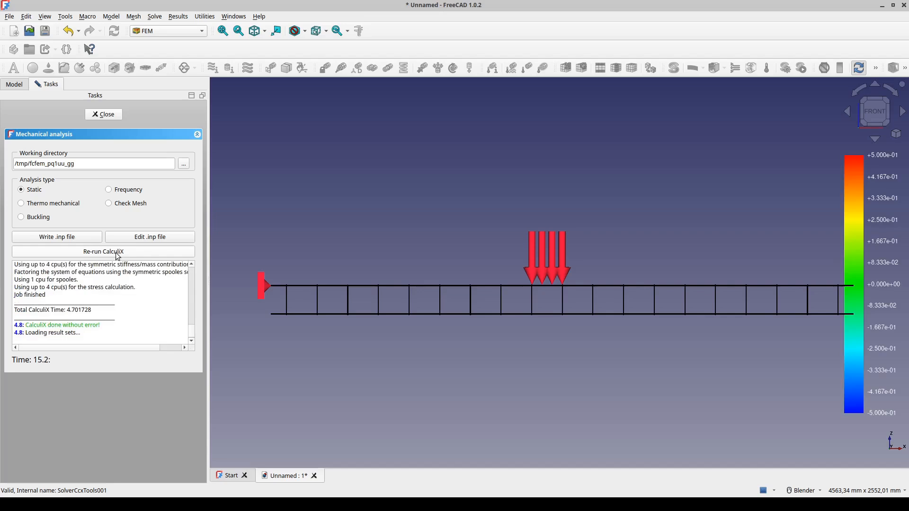
pyautogui.click(113, 115)
# - Open the CCX results and show the frame's deformed shape for displacement magnitude at a factor of 0.2
pyautogui.scroll(2, 421, 285)
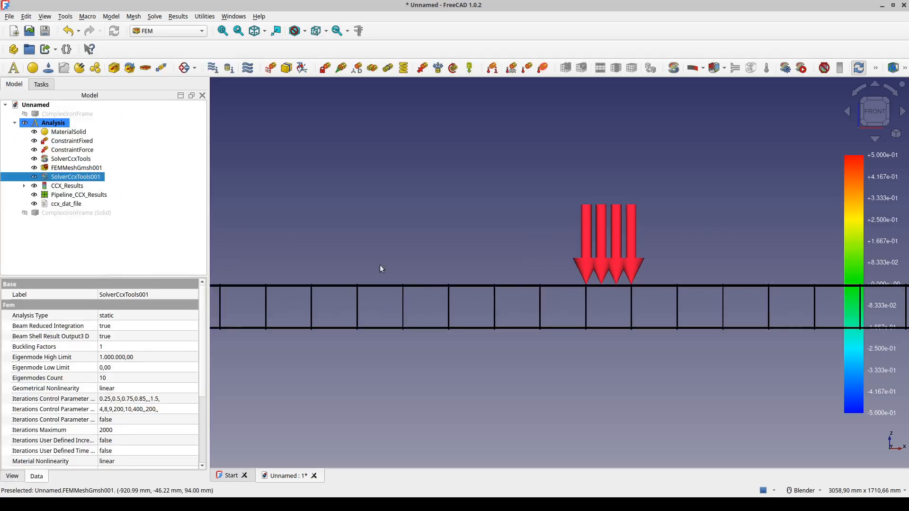
pyautogui.click(66, 186)
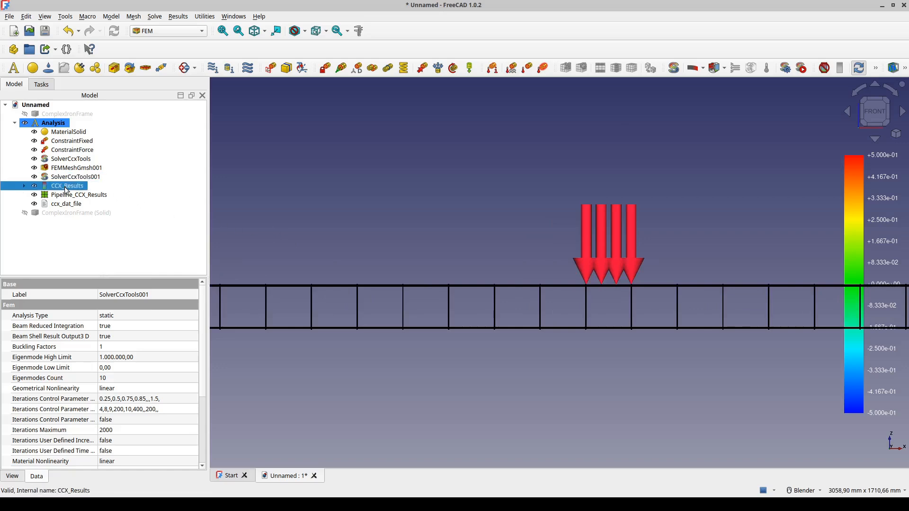
pyautogui.doubleClick(65, 187)
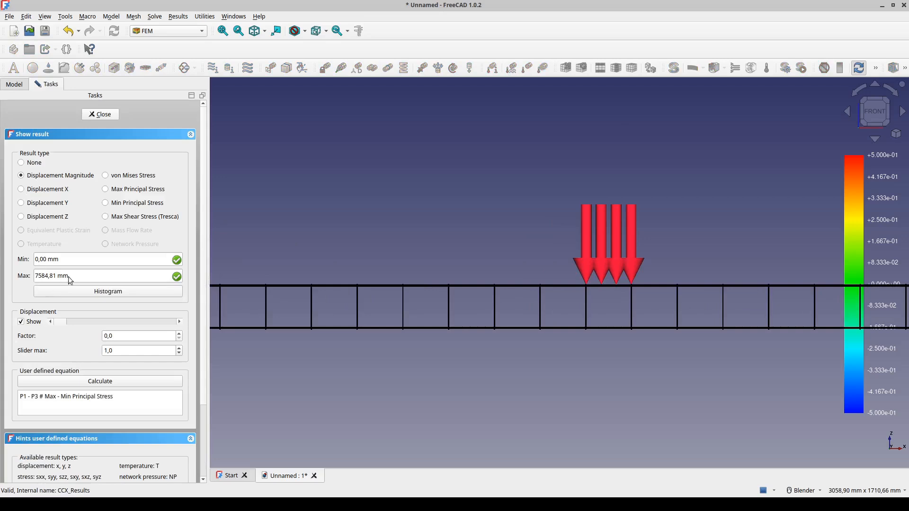
pyautogui.scroll(-2, 568, 269)
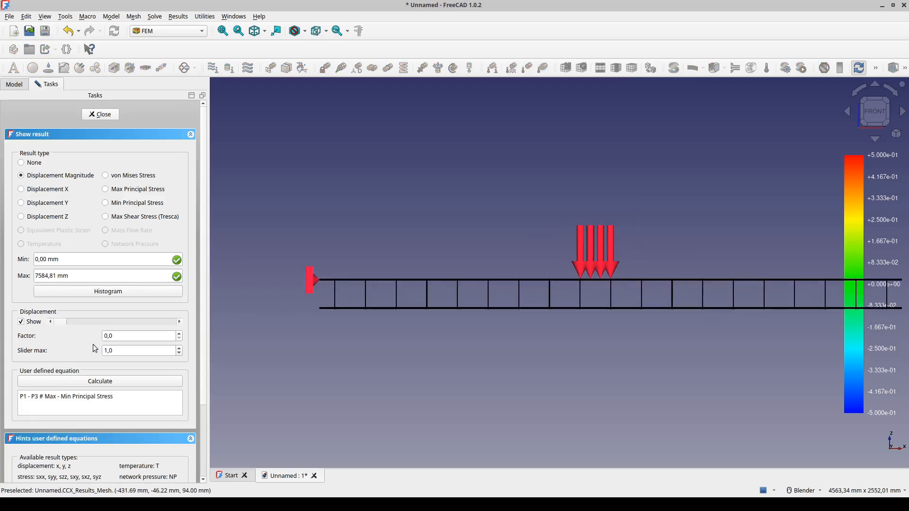
pyautogui.click(114, 350)
pyautogui.click(20, 322)
pyautogui.click(21, 321)
pyautogui.moveTo(65, 322); pyautogui.dragTo(80, 325)
pyautogui.scroll(-4, 524, 302)
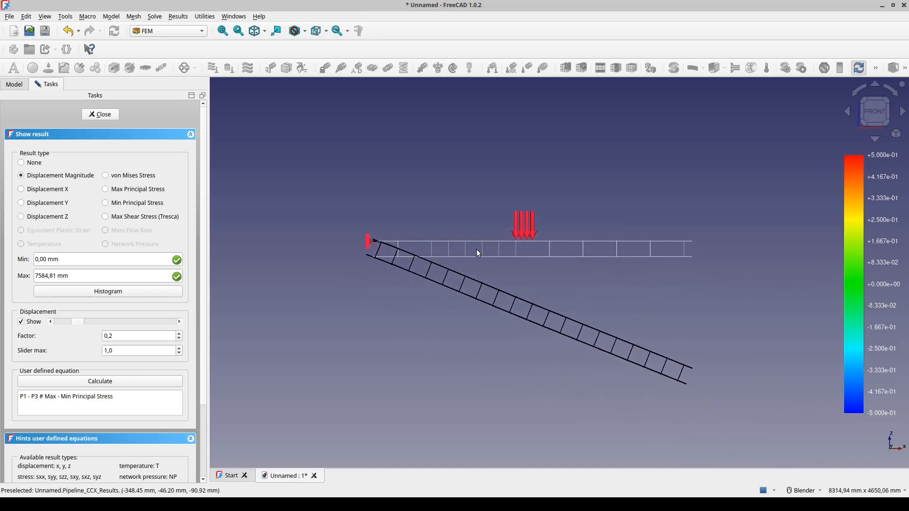
pyautogui.scroll(2, 476, 249)
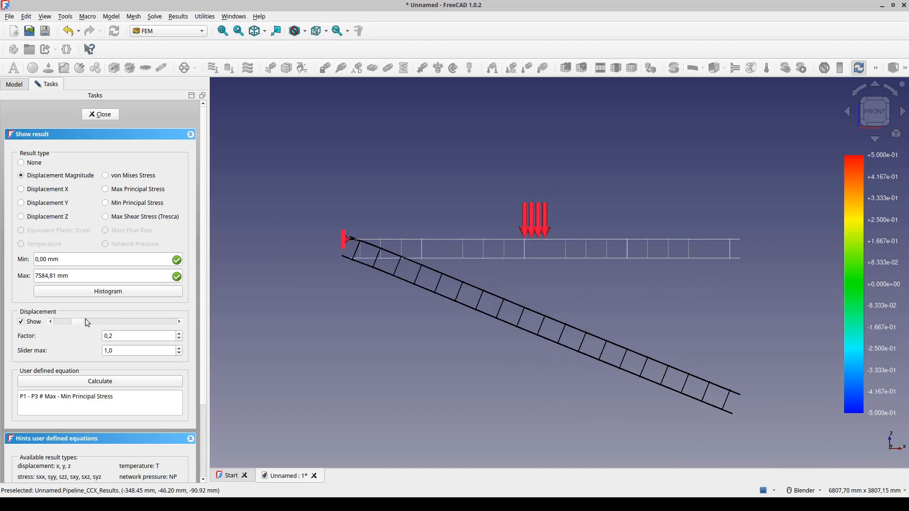
# - Set the displacement factor to 0 and inspect the undeformed result mesh up close at the fixed constraint
pyautogui.moveTo(85, 322); pyautogui.dragTo(58, 330)
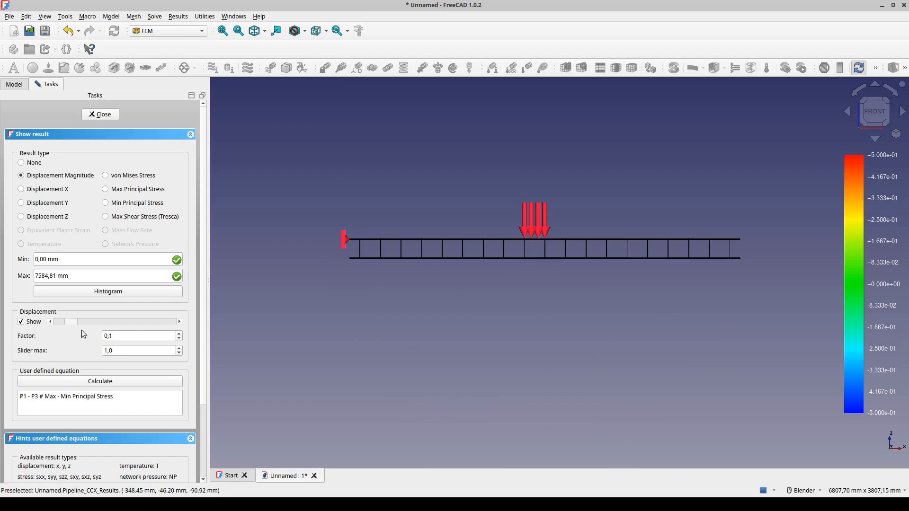
pyautogui.moveTo(81, 330); pyautogui.dragTo(56, 334)
pyautogui.scroll(5, 407, 215)
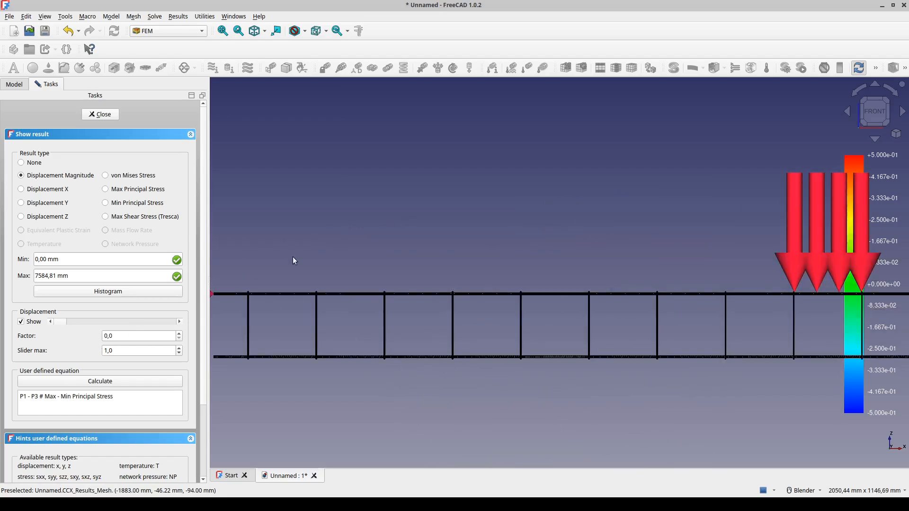
pyautogui.scroll(6, 360, 268)
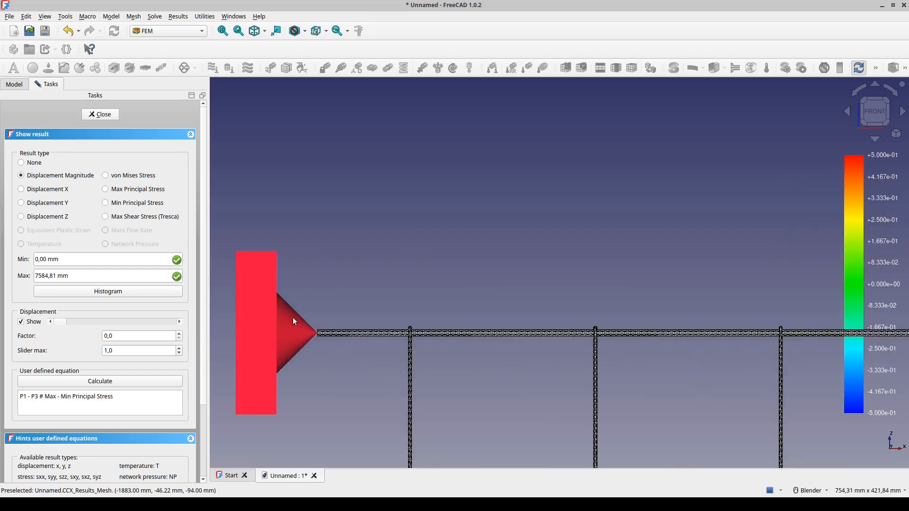
pyautogui.scroll(-4, 293, 321)
pyautogui.moveTo(436, 293); pyautogui.dragTo(520, 260, button='middle')
pyautogui.scroll(5, 520, 260)
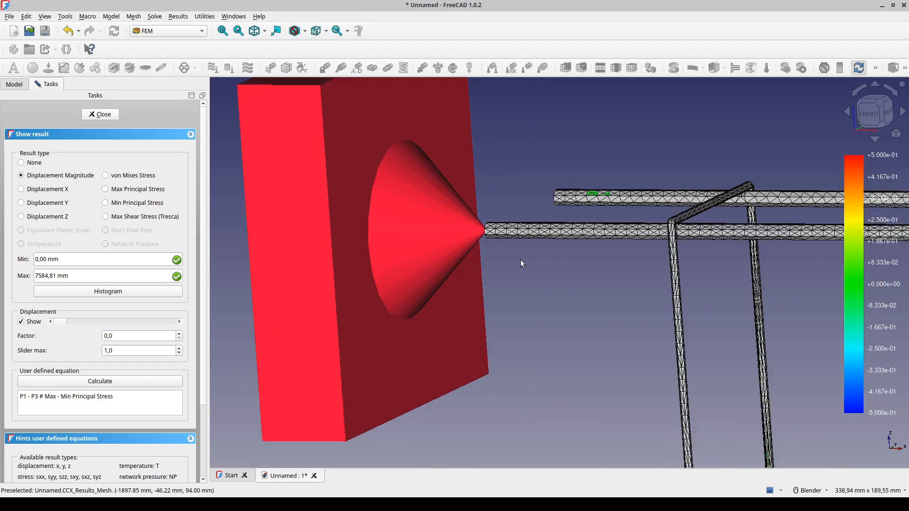
pyautogui.scroll(-1, 521, 259)
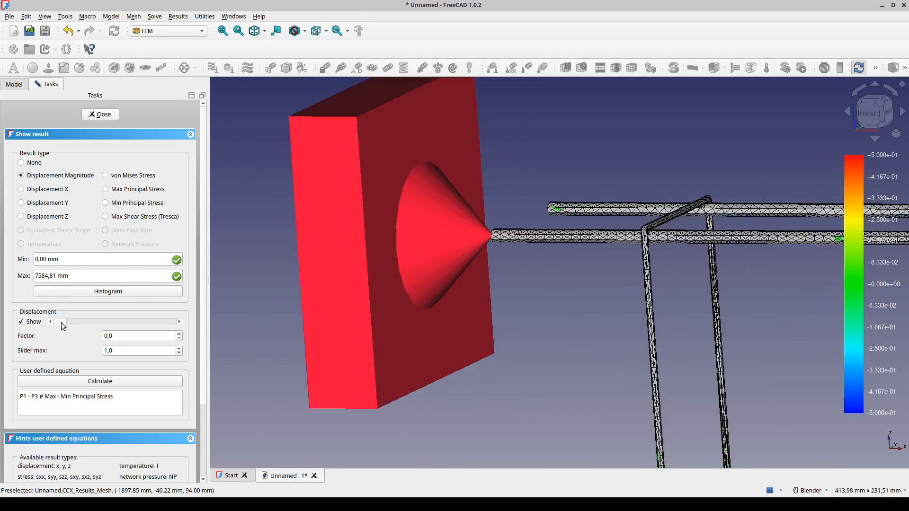
# - View the frame at displacement factor 0 from the fixed end to the force arrows, and close the result display
pyautogui.moveTo(61, 323); pyautogui.dragTo(47, 361)
pyautogui.scroll(-5, 527, 297)
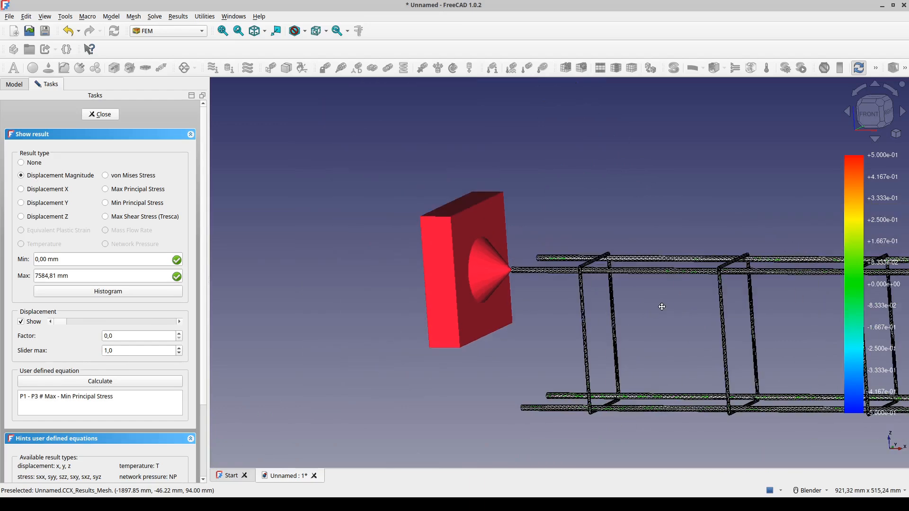
pyautogui.keyDown('shift'); pyautogui.moveTo(661, 306); pyautogui.dragTo(541, 263, button='middle'); pyautogui.keyUp('shift')
pyautogui.scroll(-7, 538, 262)
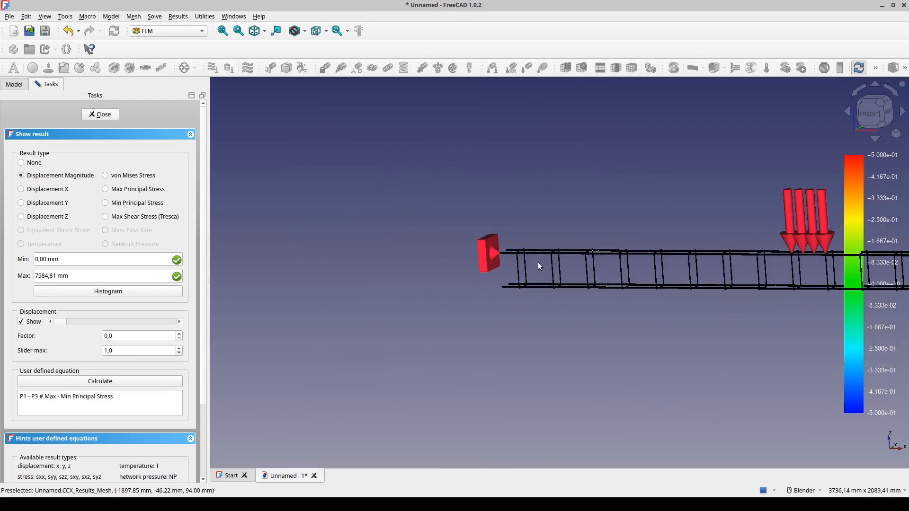
pyautogui.scroll(5, 527, 263)
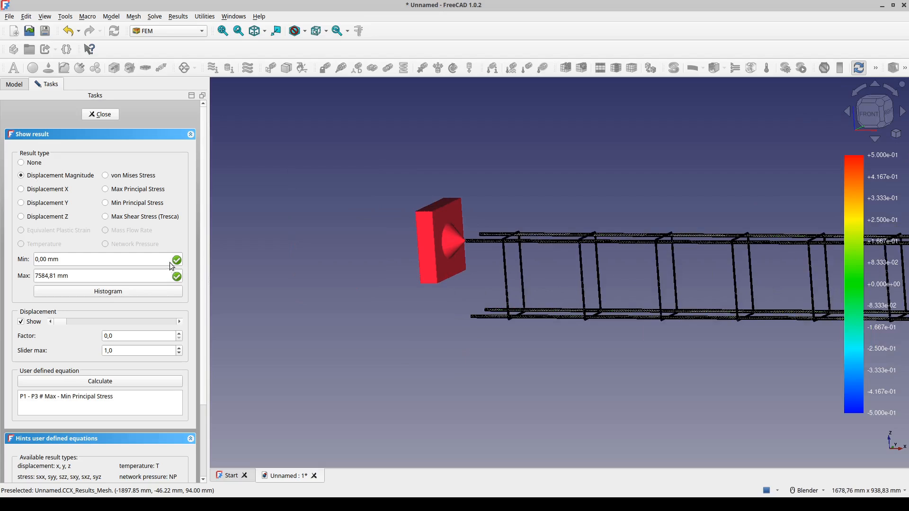
pyautogui.click(98, 115)
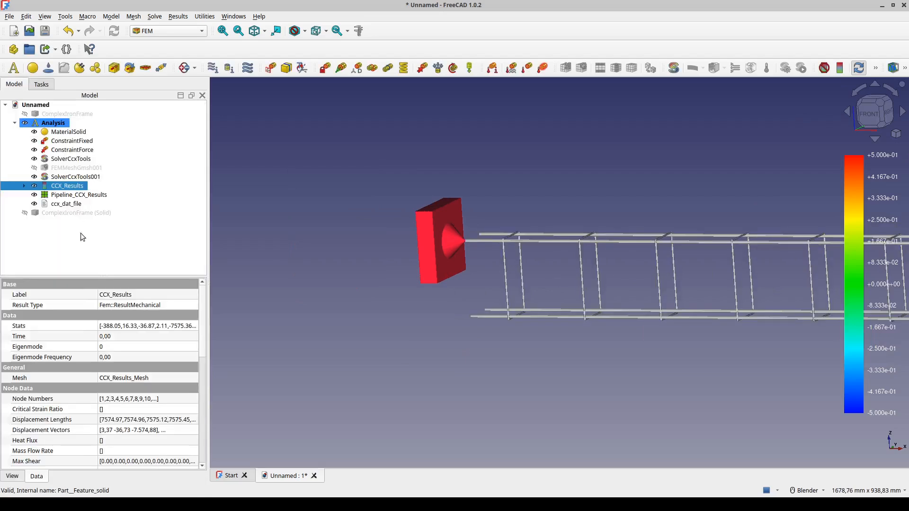
# - Color the surface of Pipeline_CCX_Results by von Mises Stress and accept the display options
pyautogui.doubleClick(69, 195)
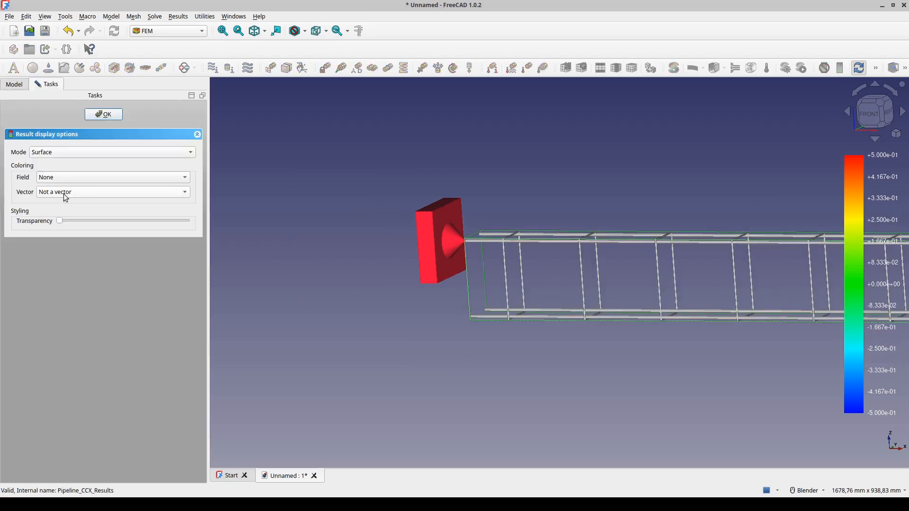
pyautogui.click(77, 173)
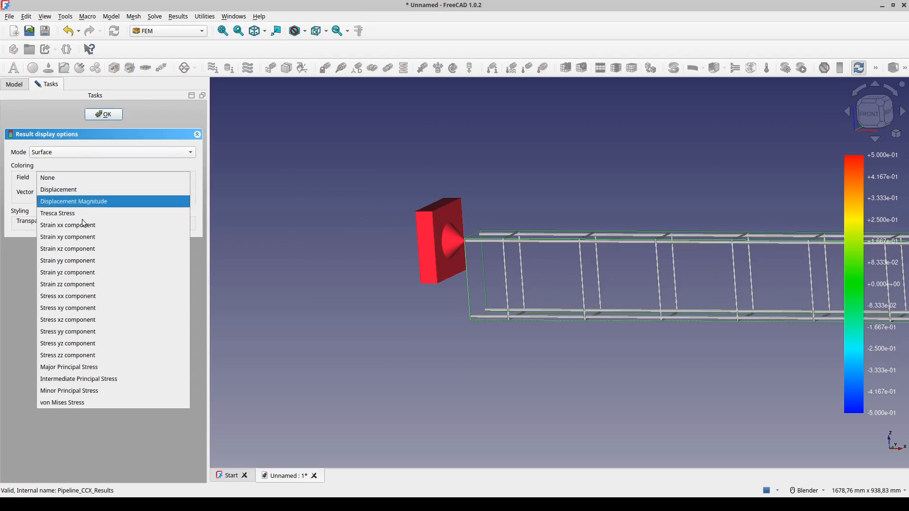
pyautogui.click(93, 401)
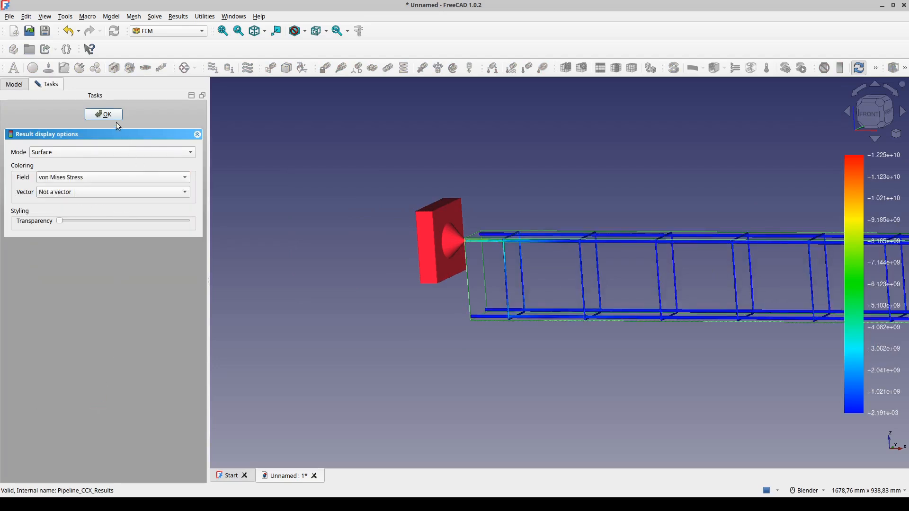
pyautogui.click(103, 114)
# - Examine the von Mises stress distribution along the frame's bars, especially close to the fixed constraint
pyautogui.scroll(2, 444, 262)
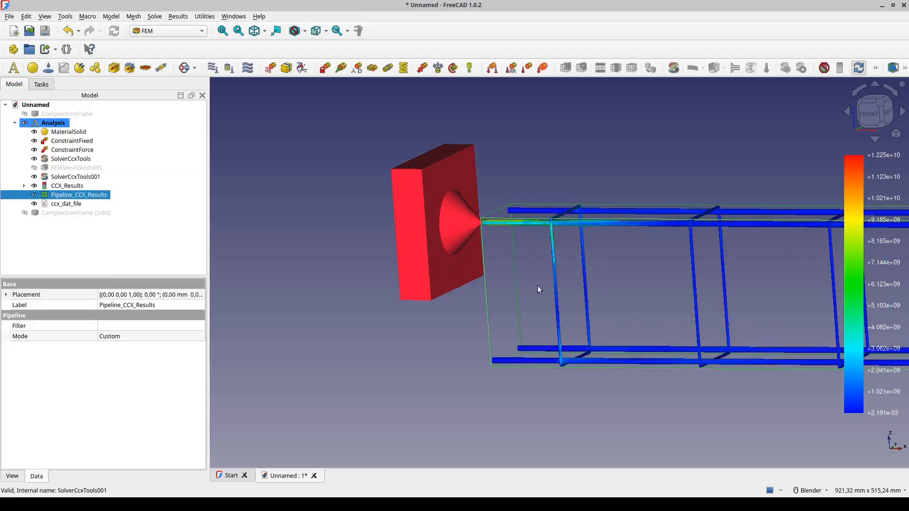
pyautogui.moveTo(537, 285); pyautogui.dragTo(590, 304, button='middle')
pyautogui.scroll(-4, 600, 266)
pyautogui.keyDown('shift'); pyautogui.moveTo(769, 220); pyautogui.dragTo(586, 245, button='middle'); pyautogui.keyUp('shift')
pyautogui.scroll(-1, 461, 185)
pyautogui.scroll(1, 574, 229)
pyautogui.scroll(7, 439, 236)
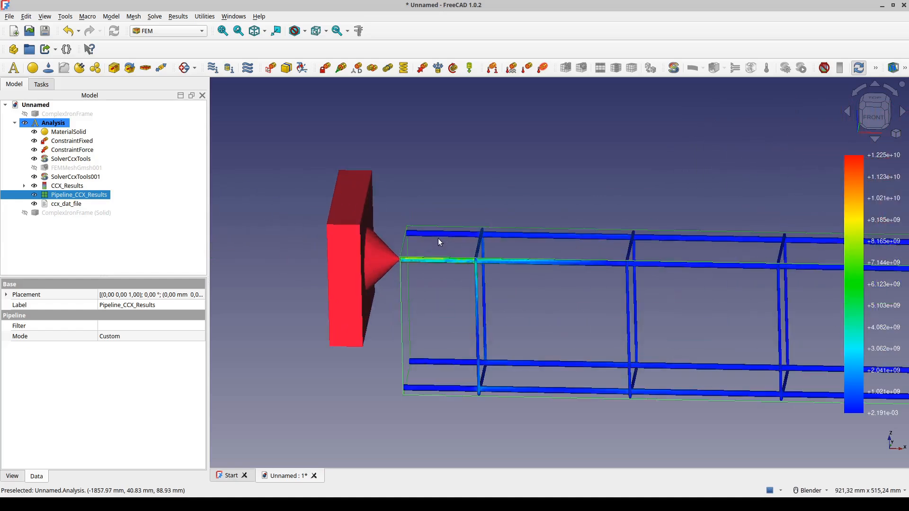
# - Reopen CCX_Results with displacement magnitude at factor 0 and view the frame from the fixed constraint to the force
pyautogui.click(79, 188)
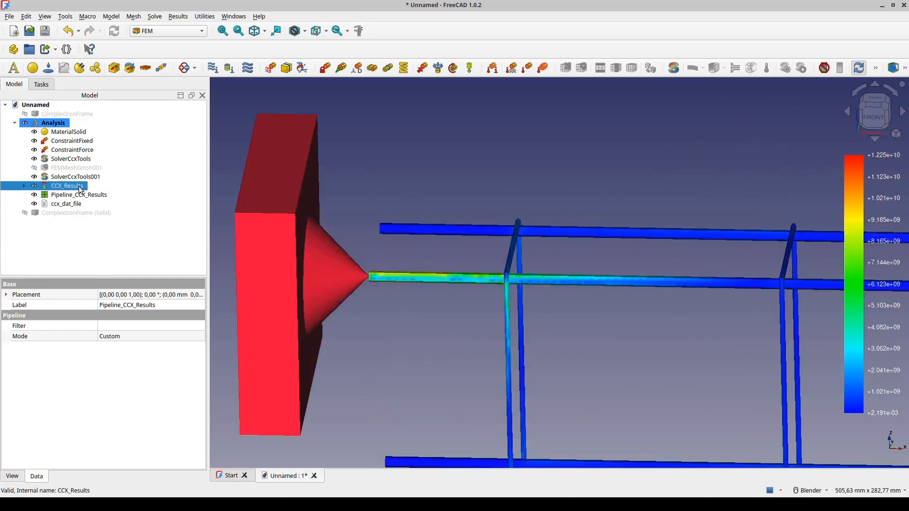
pyautogui.doubleClick(79, 188)
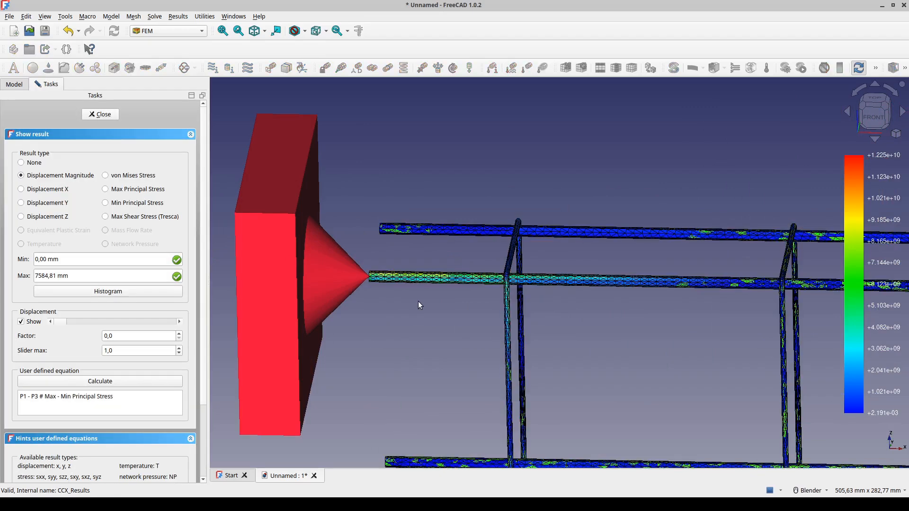
pyautogui.moveTo(60, 321)
pyautogui.mouseDown()
pyautogui.moveTo(135, 328)
pyautogui.moveTo(47, 329)
pyautogui.mouseUp()
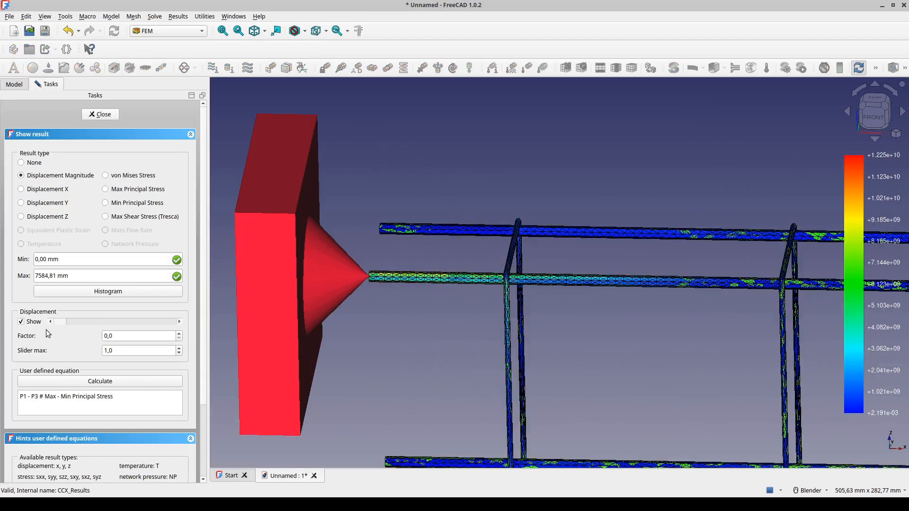
pyautogui.scroll(-5, 450, 268)
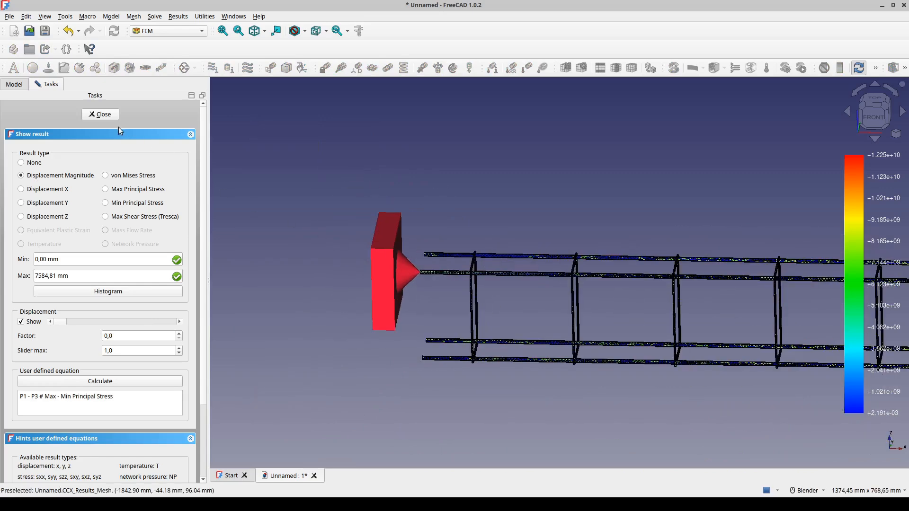
pyautogui.scroll(-3, 511, 239)
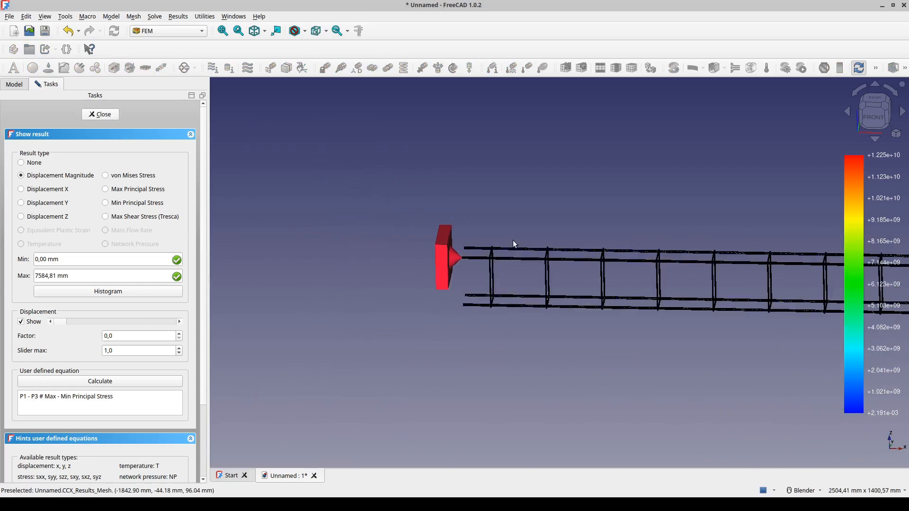
pyautogui.scroll(-3, 545, 260)
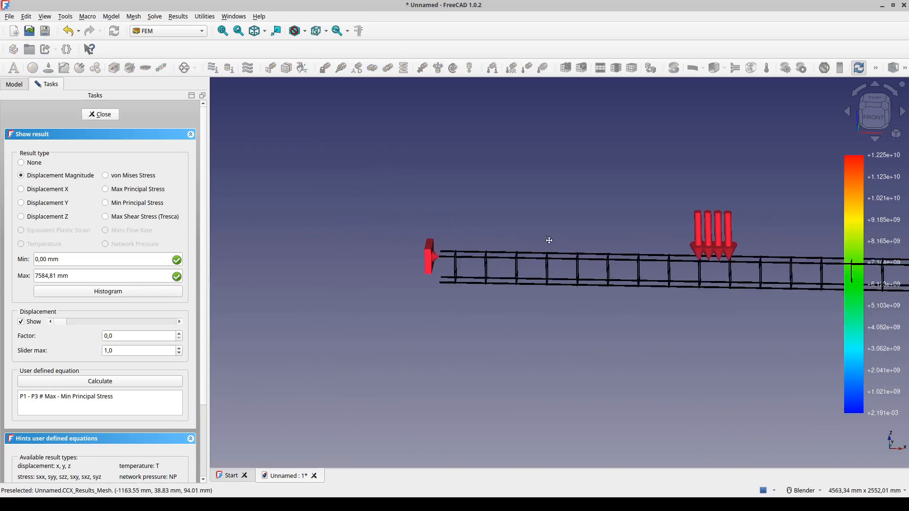